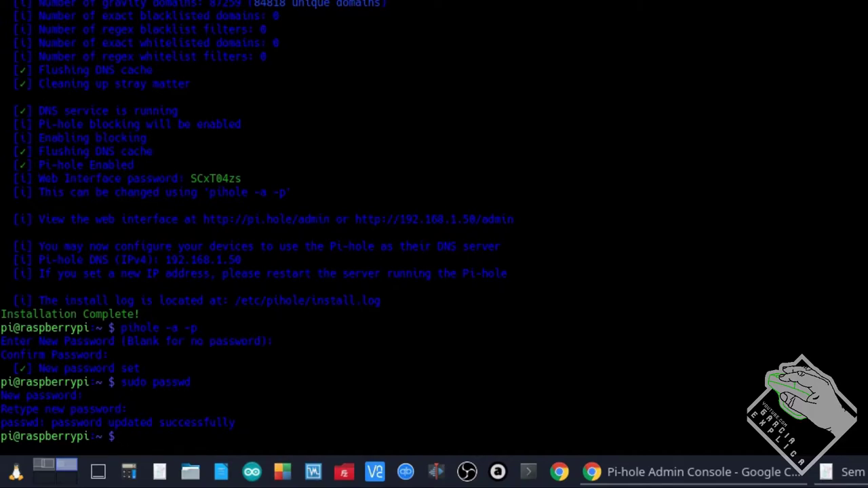
Step: Change the root account's password with sudo passwd root, entering and retyping the new password
text(sudo passwd )
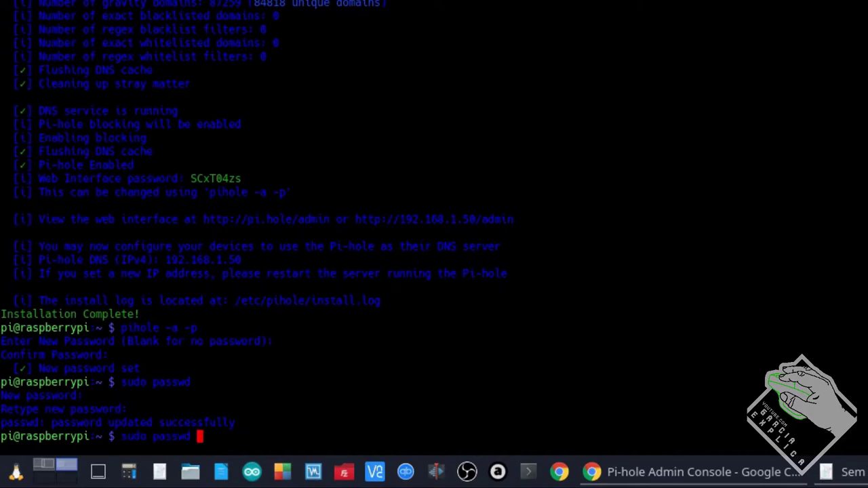
text(root)
key(Return)
key(Return)
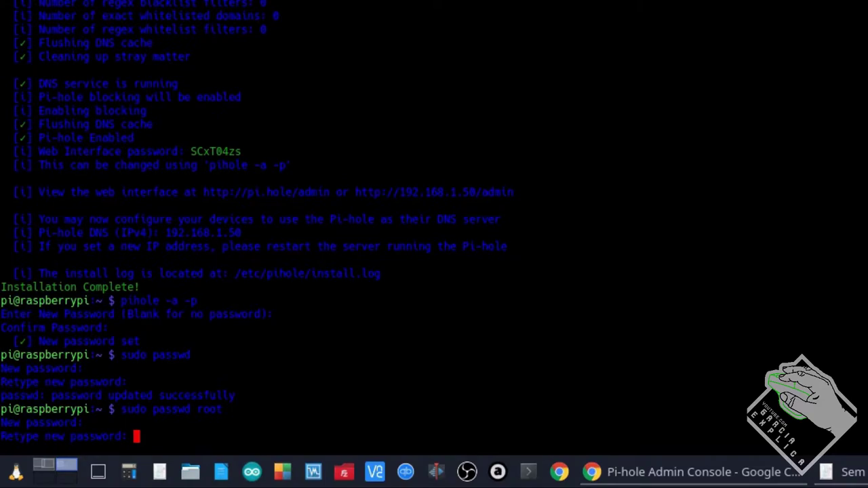
key(Return)
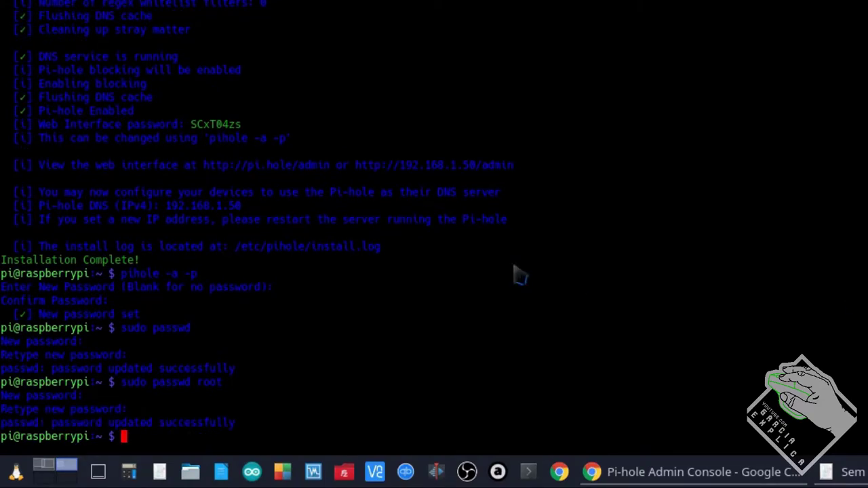
drag(122, 274, 203, 278)
click(214, 278)
drag(123, 332, 205, 344)
click(206, 344)
drag(122, 385, 242, 393)
click(242, 394)
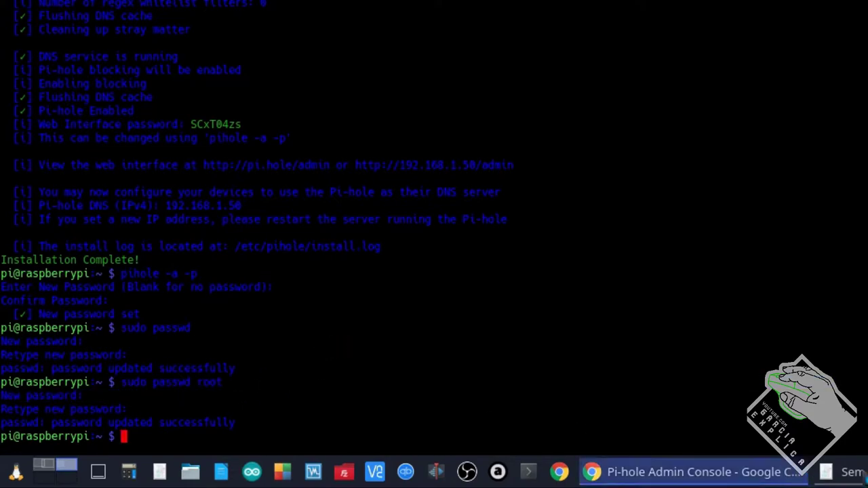
Step: Switch to the Pi-hole Admin Console in Chrome, log in with the web interface password, and dismiss the offer to save it
click(780, 474)
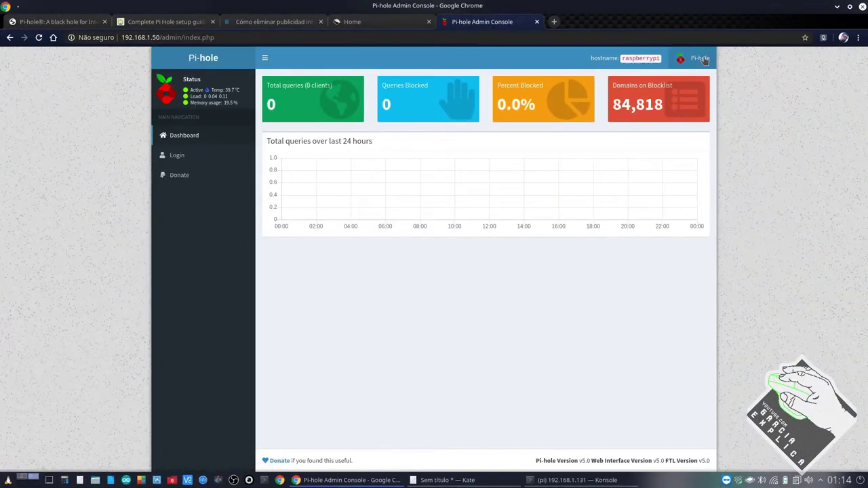
click(692, 59)
click(773, 109)
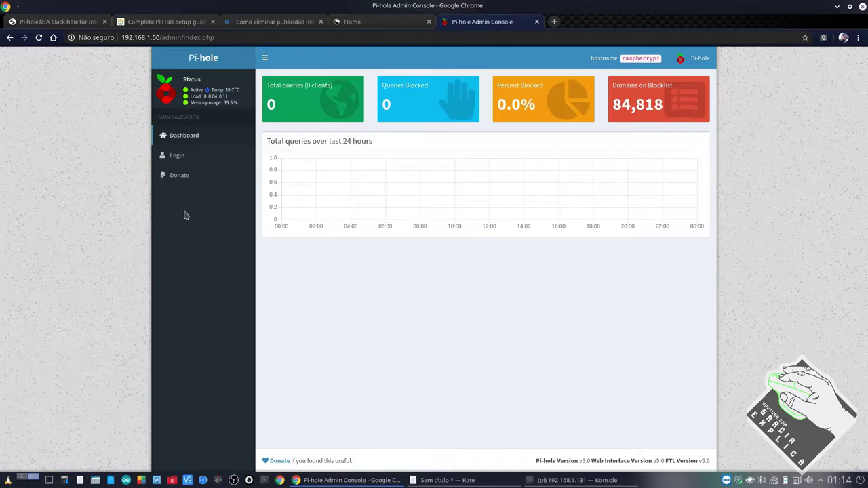
click(178, 155)
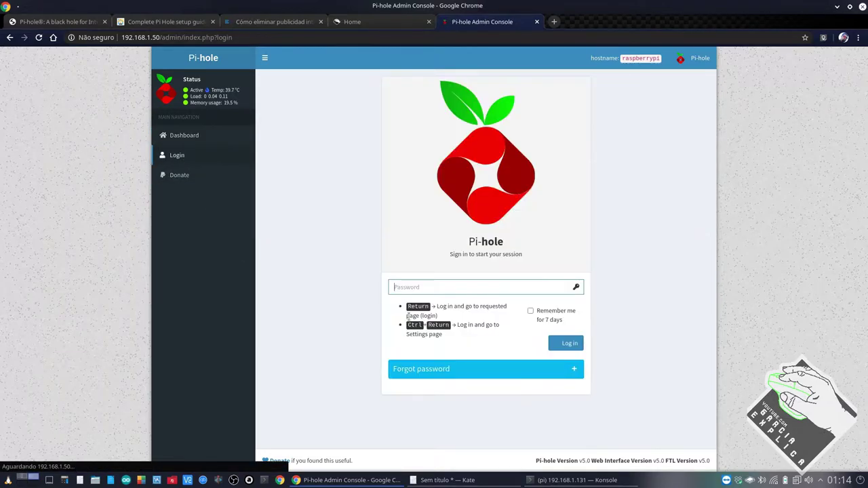
text(•••••)
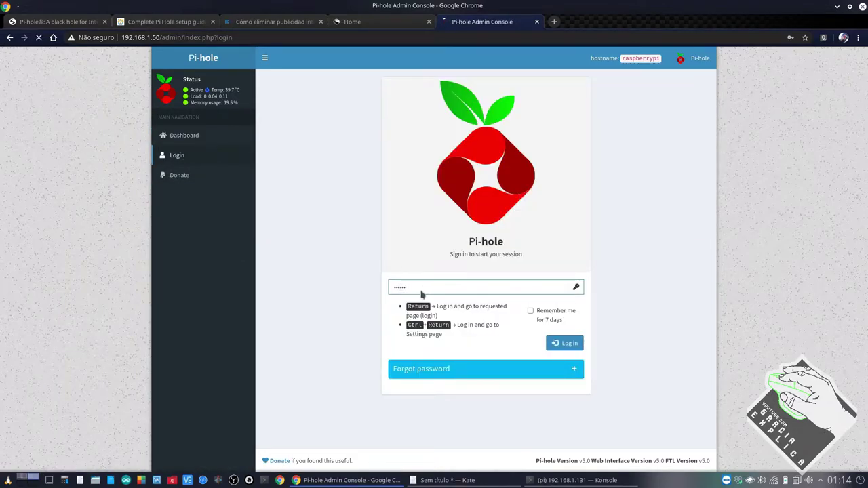
key(Return)
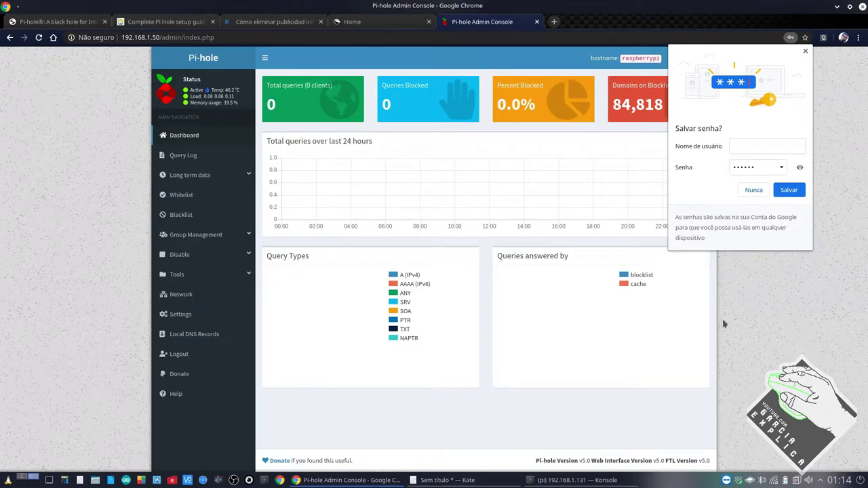
click(805, 52)
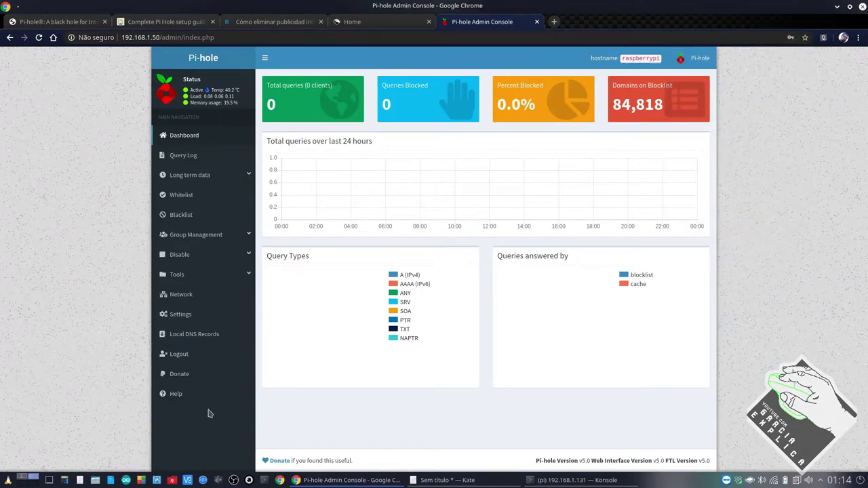
Step: Log out of the admin console and log back in with the password, enabling Remember me for 7 days
click(198, 355)
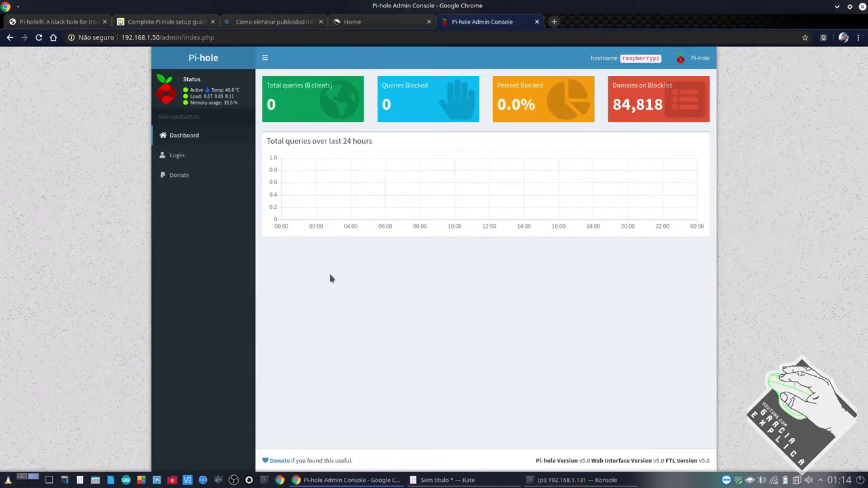
click(189, 165)
text(•••••)
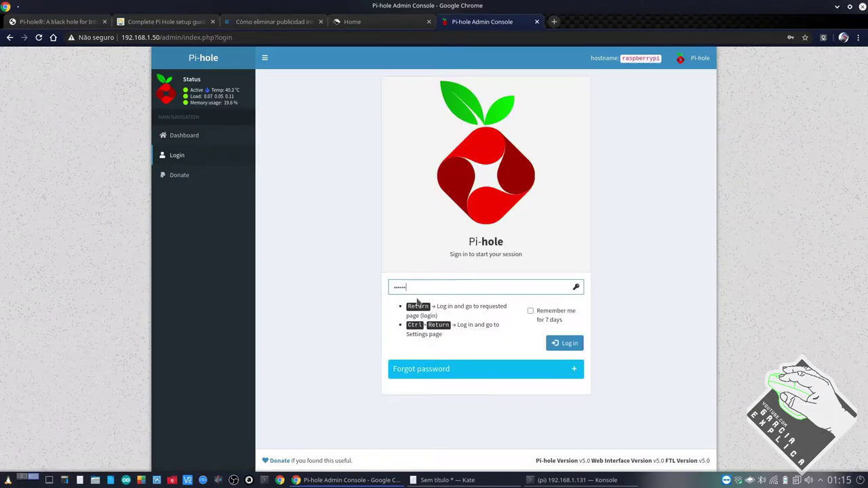
click(531, 312)
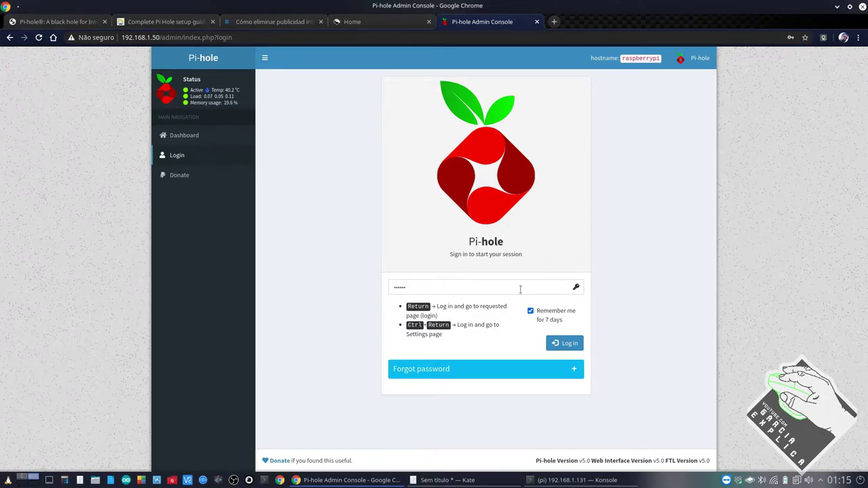
key(Return)
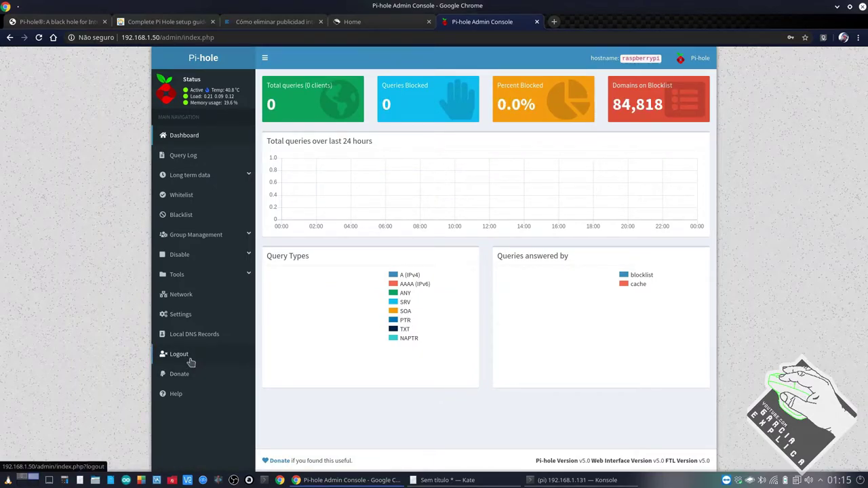
Step: Open the Pi-hole settings and bring up the DNS options after a look at the blocklists
click(178, 315)
click(173, 317)
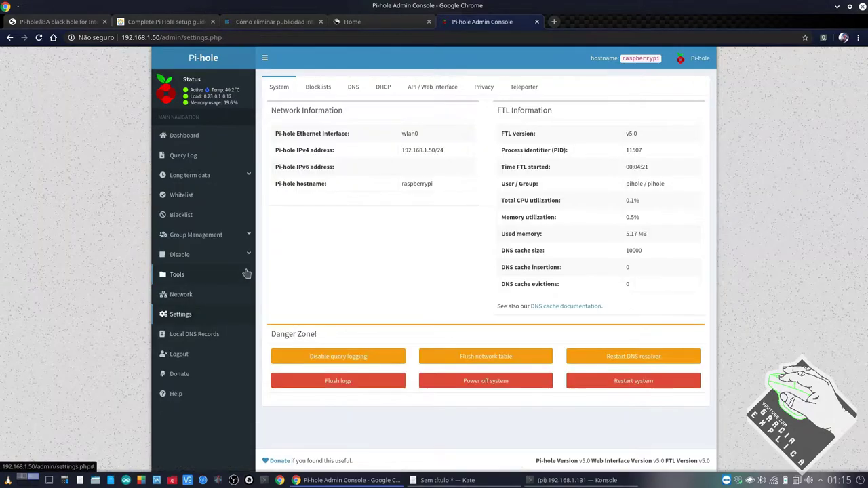
click(319, 87)
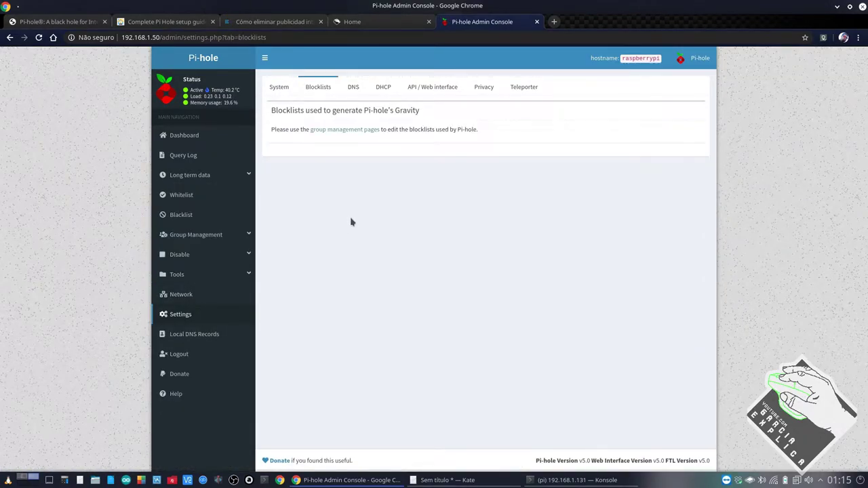
click(356, 92)
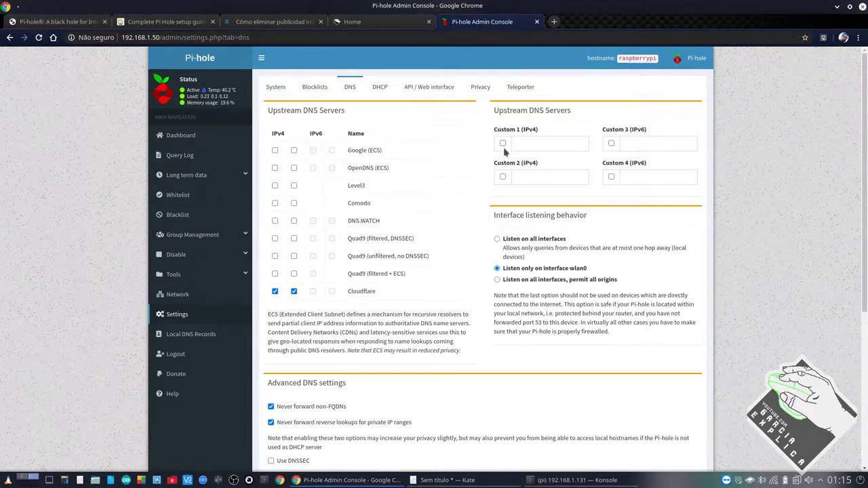
Step: Open the router's administration page at 192.168.1.1 in a new browser tab and reach its DNS information
click(553, 21)
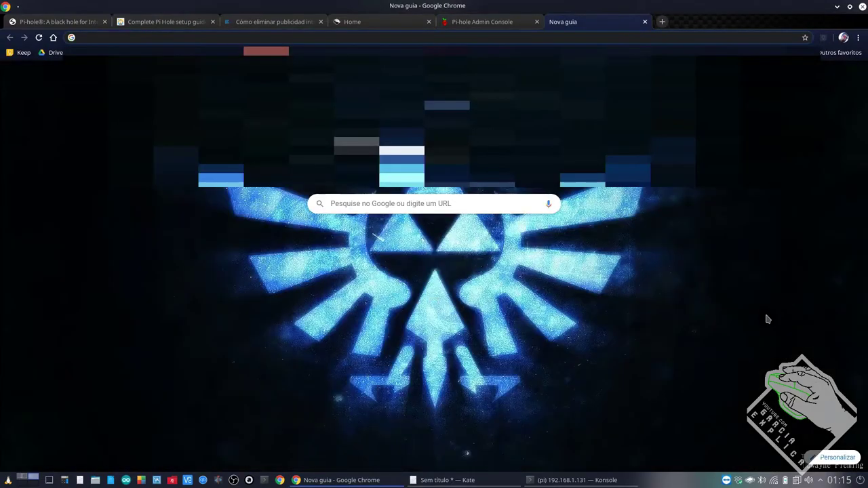
text(192.168.1.1)
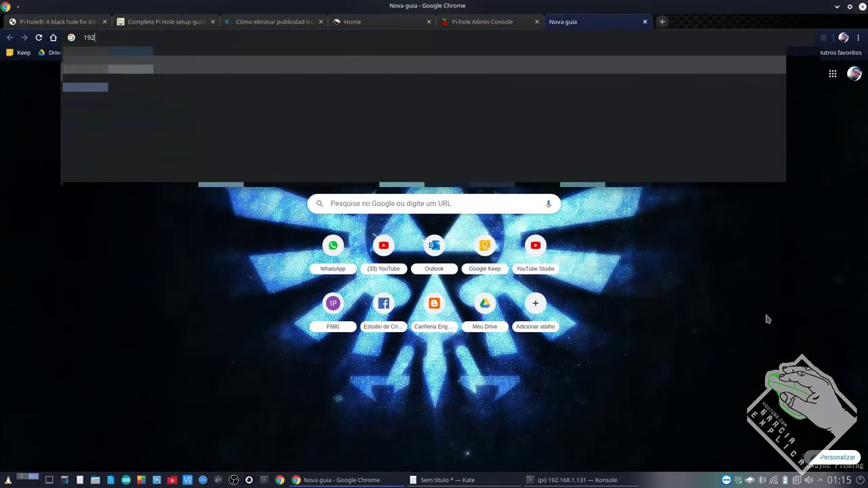
key(Return)
key(Down)
key(Return)
key(Return)
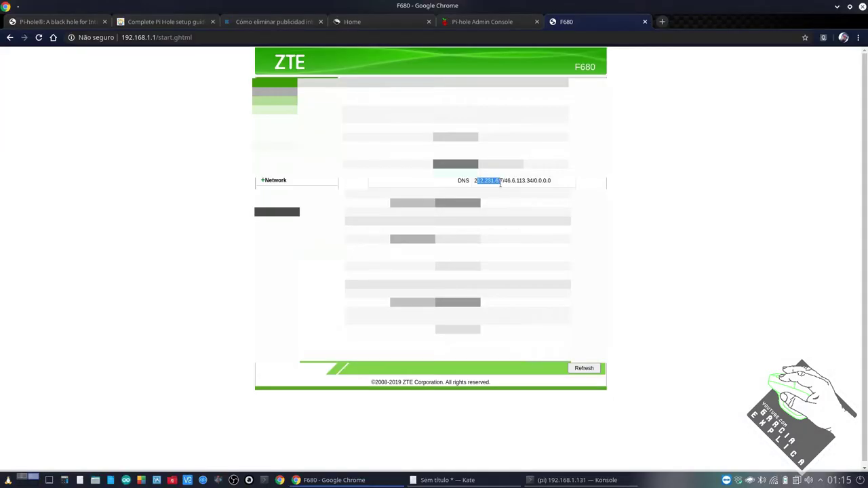
Step: Copy the router's first DNS address, 212.231.6.7, into Pi-hole's Custom 1 (IPv4) upstream server and enable it
drag(474, 181, 497, 181)
click(499, 22)
text(212.231.6.7)
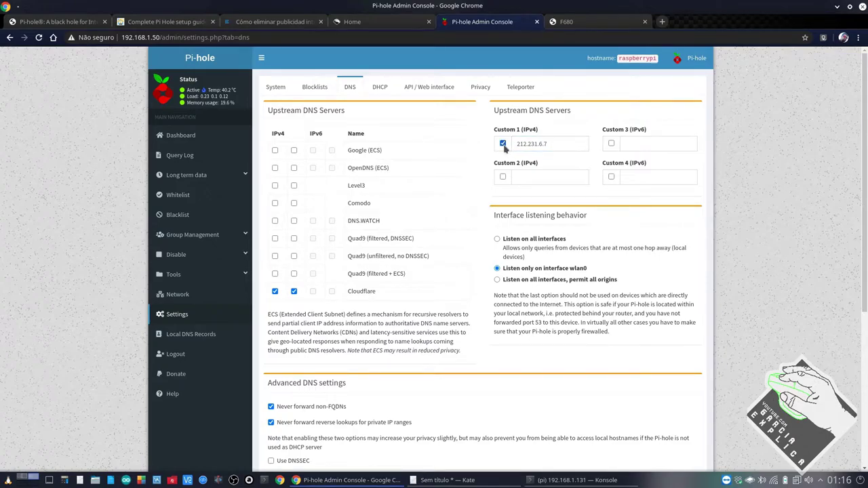
Step: Copy the router's second DNS address, 46.6.113.34, into Pi-hole's Custom 2 (IPv4) upstream server and enable it
click(566, 22)
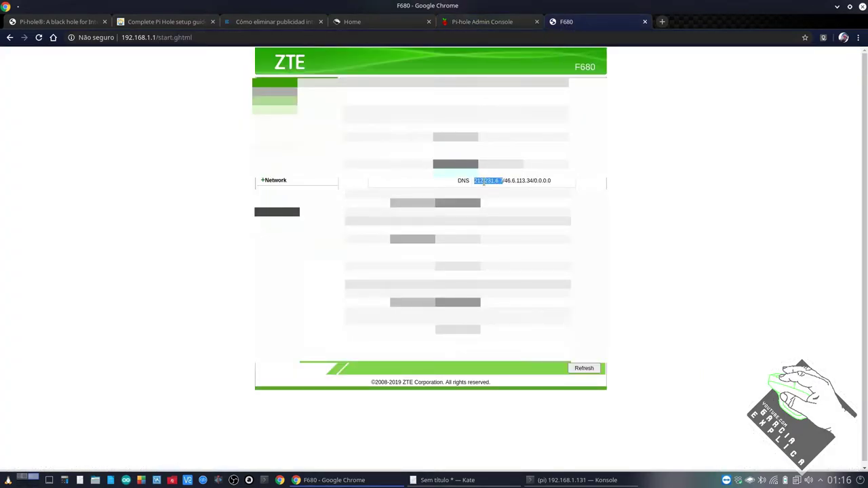
drag(504, 180, 525, 181)
click(507, 23)
click(517, 177)
text(46.6.113.34)
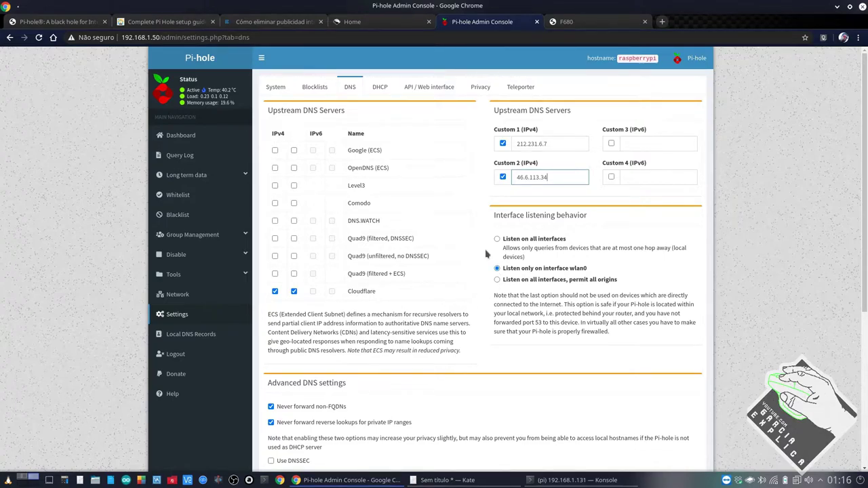
Step: Review the interface listening behavior and Advanced DNS settings, and save the DNS configuration
double_click(578, 269)
click(590, 273)
scroll(590, 273, down, 1)
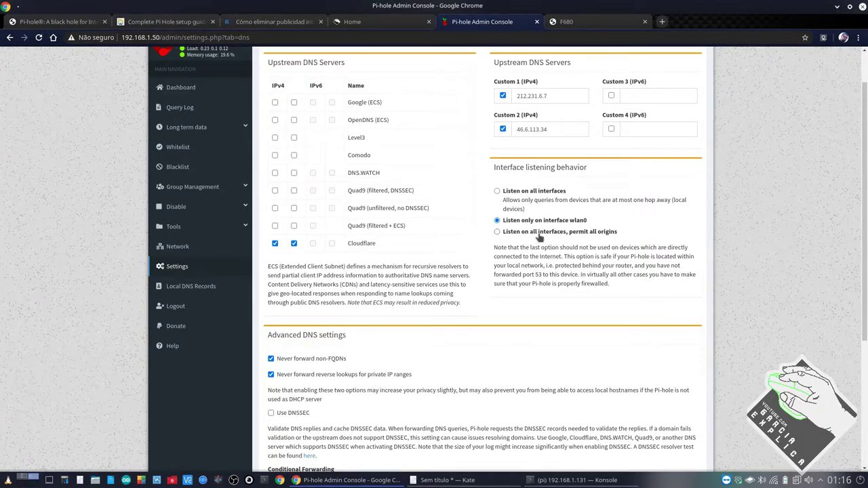
scroll(540, 237, down, 3)
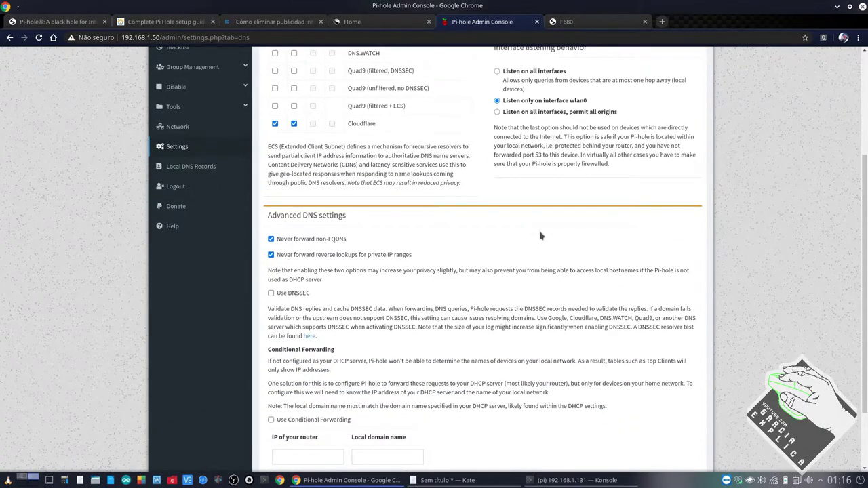
scroll(540, 235, down, 2)
scroll(539, 234, up, 5)
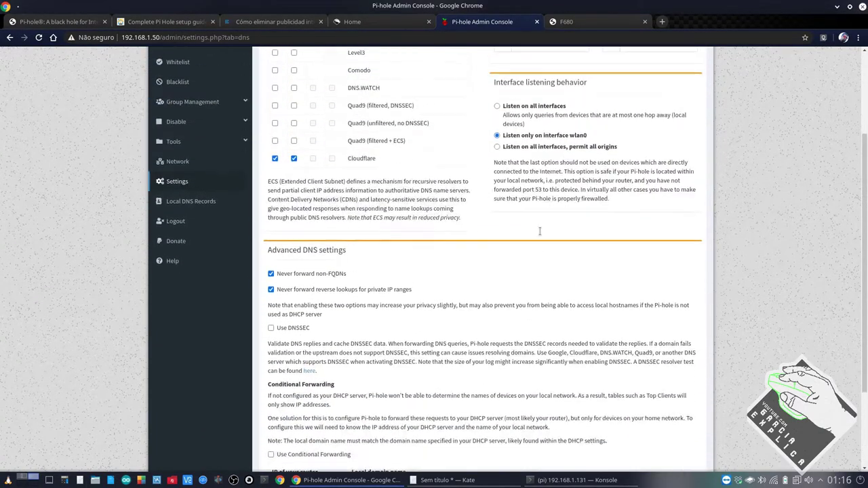
scroll(540, 231, up, 1)
scroll(541, 232, down, 3)
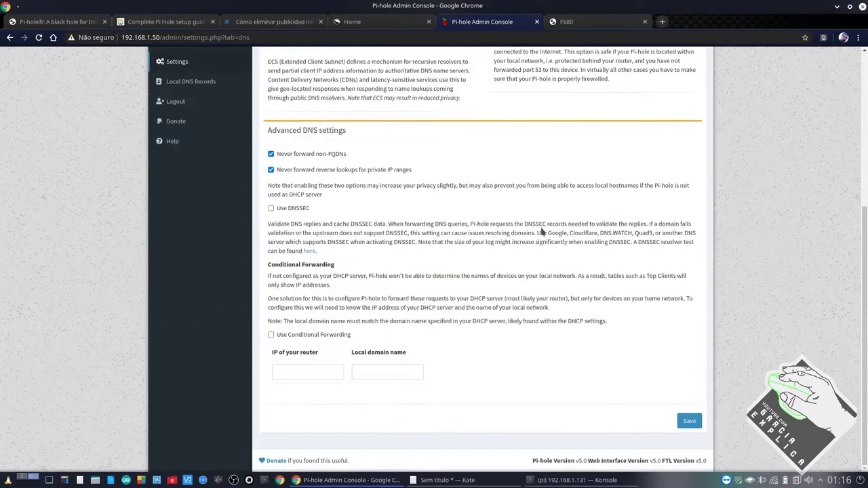
click(690, 421)
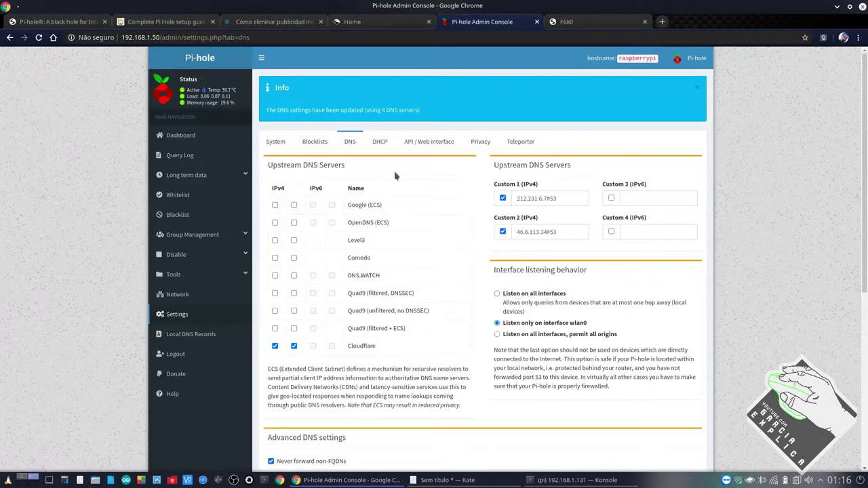
Step: Look through the DHCP, API / Web interface, Teleporter and DNS settings, plus the blacklist and whitelist management pages
click(382, 143)
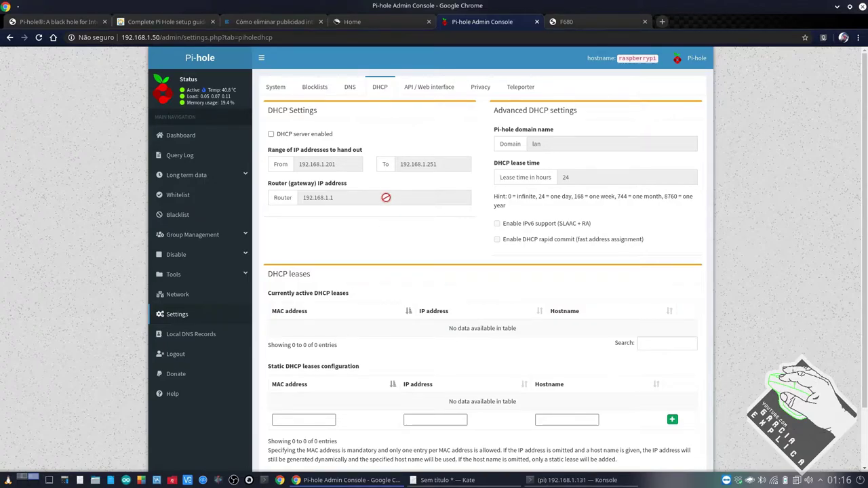
click(433, 90)
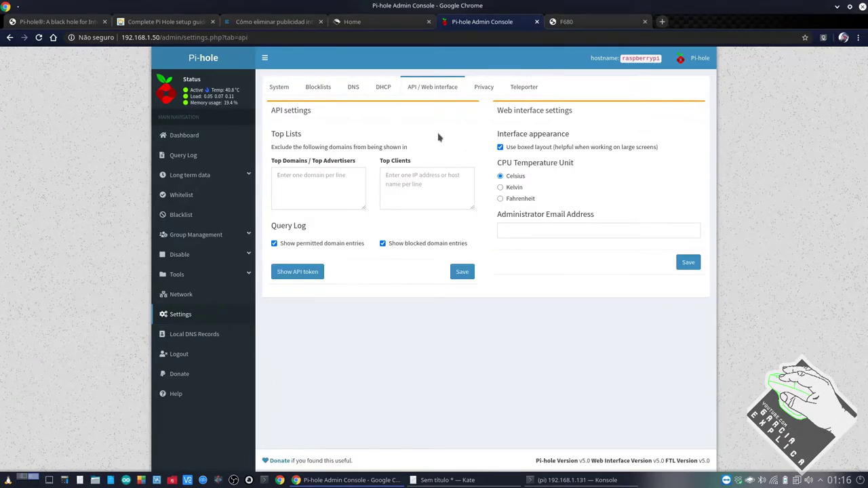
click(524, 87)
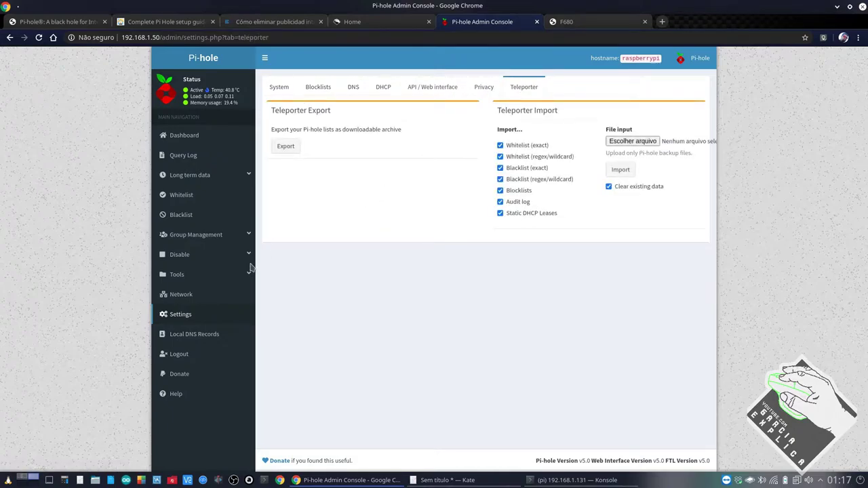
click(347, 88)
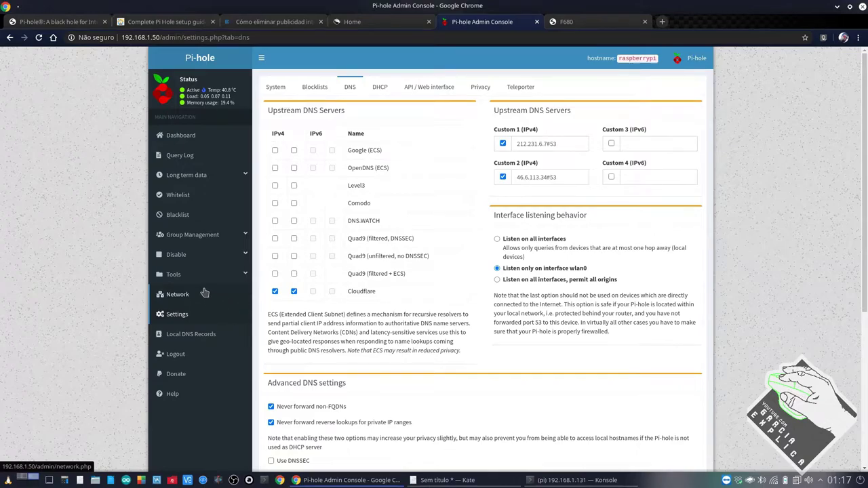
click(192, 216)
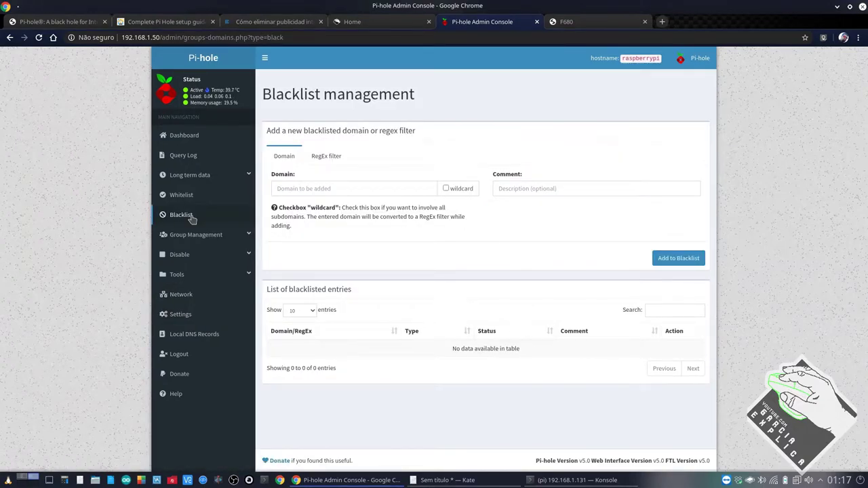
click(314, 164)
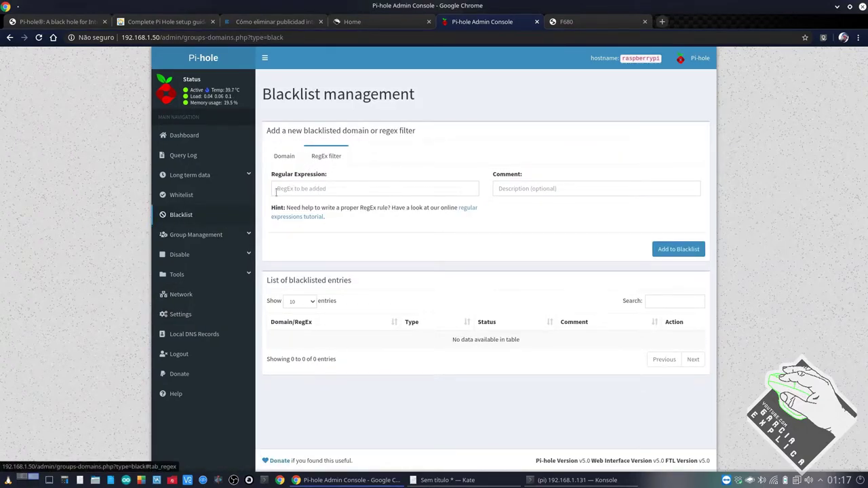
click(197, 195)
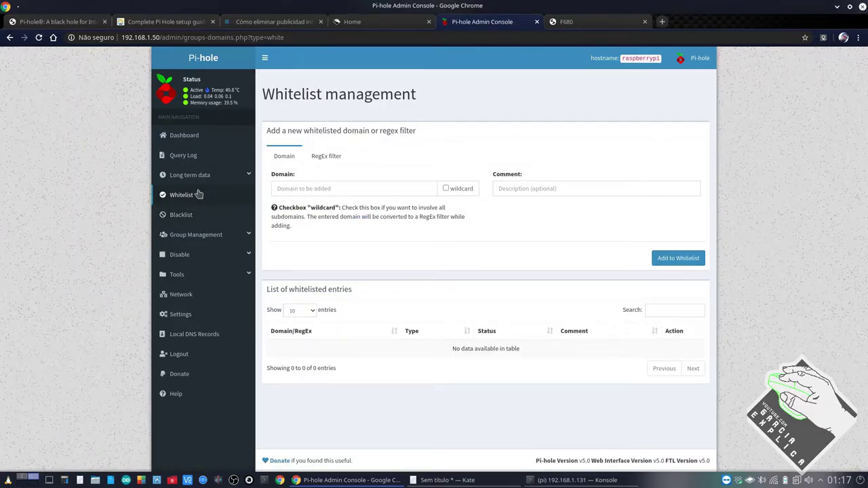
Step: Look at the blacklist management page and the dashboard's query figures, and check the eloutput.com article for advertising
click(189, 214)
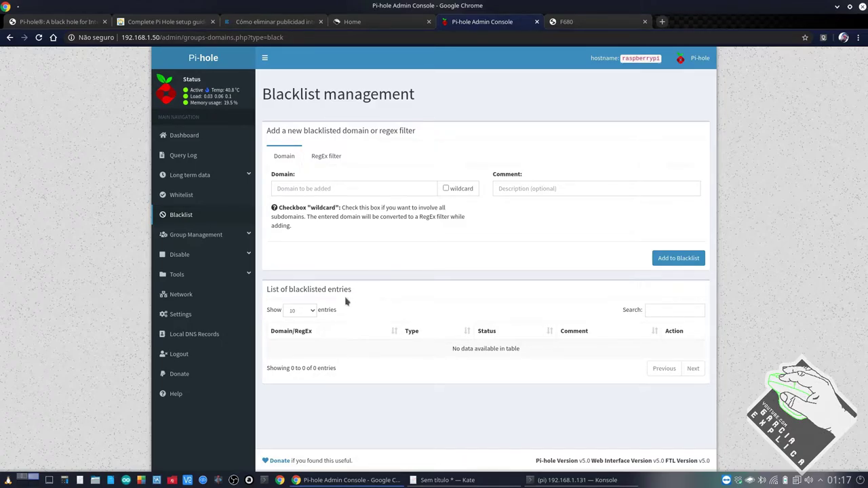
click(204, 140)
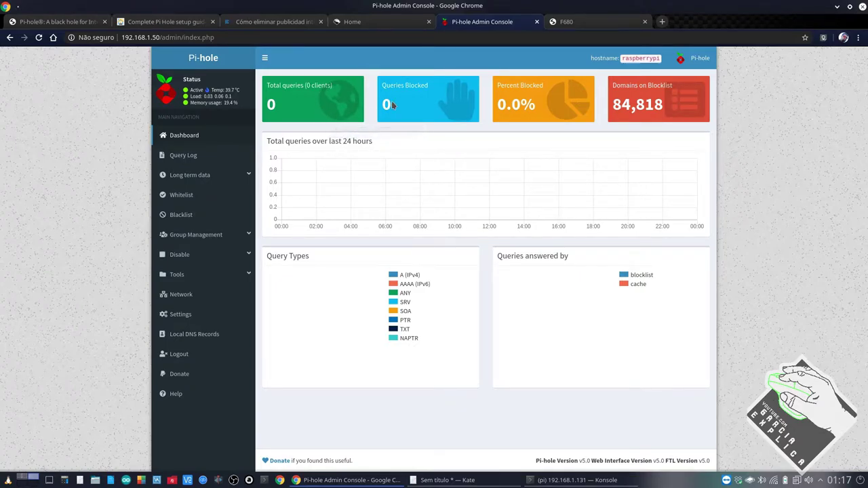
click(277, 23)
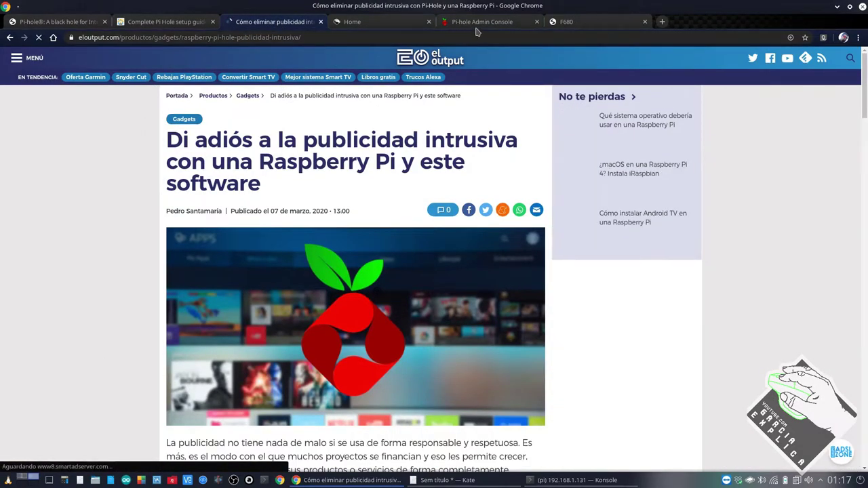
click(475, 22)
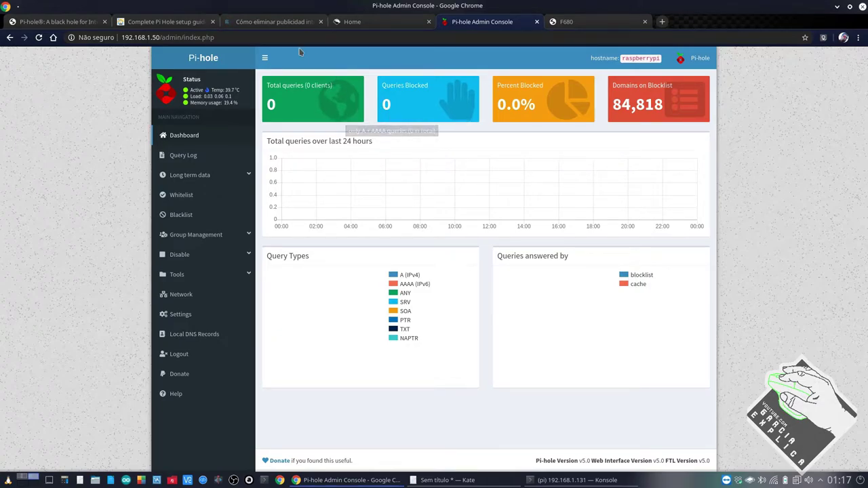
click(291, 22)
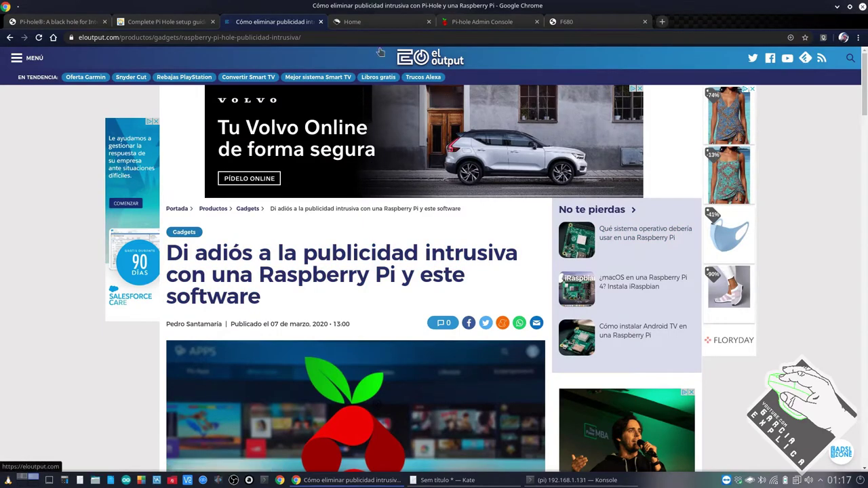
click(478, 22)
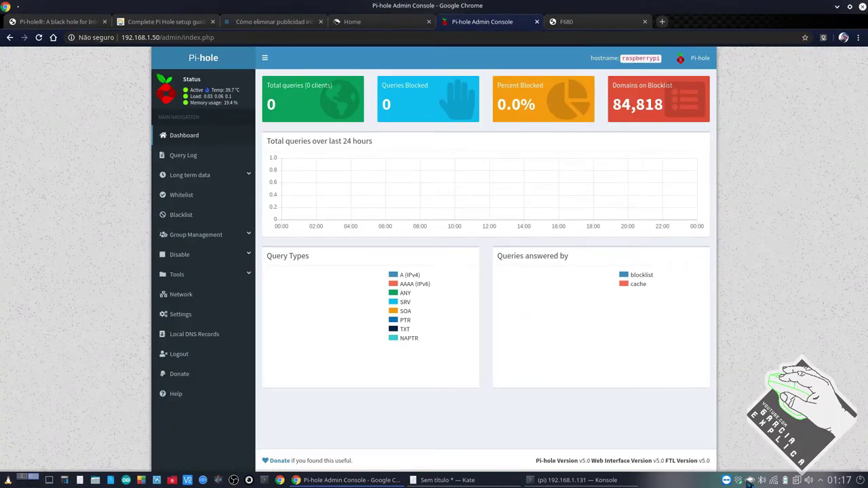
Step: Add 192.168.1.50 to the IPv4 DNS servers of the connected Wi-Fi network and accept the server list
click(773, 480)
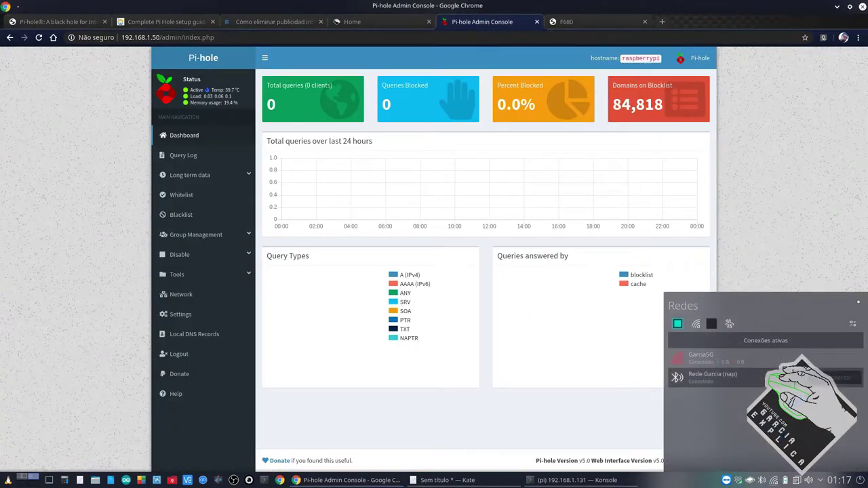
click(852, 323)
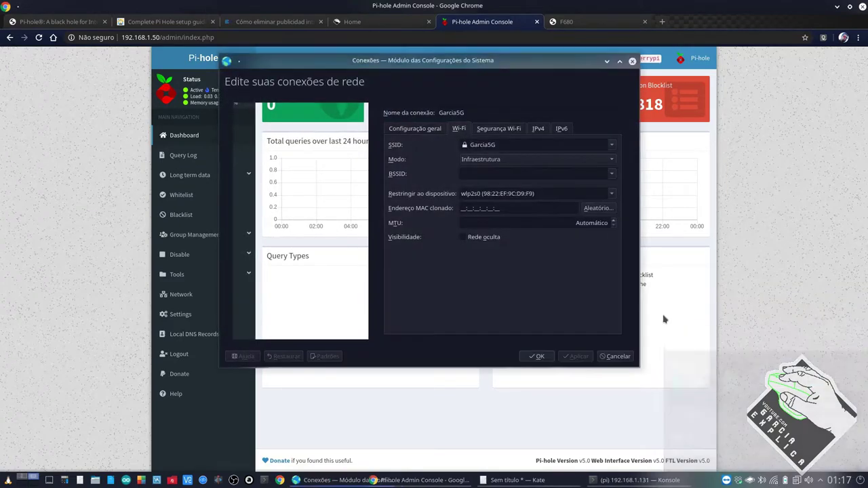
click(537, 130)
click(524, 160)
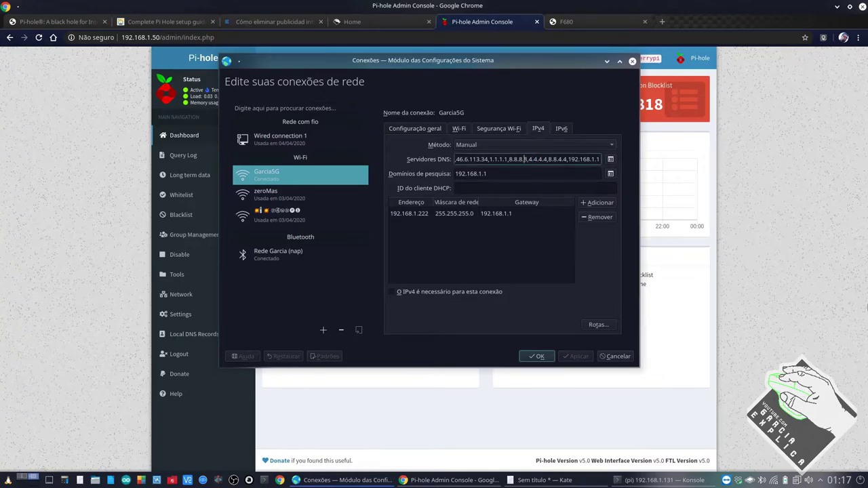
key(Home)
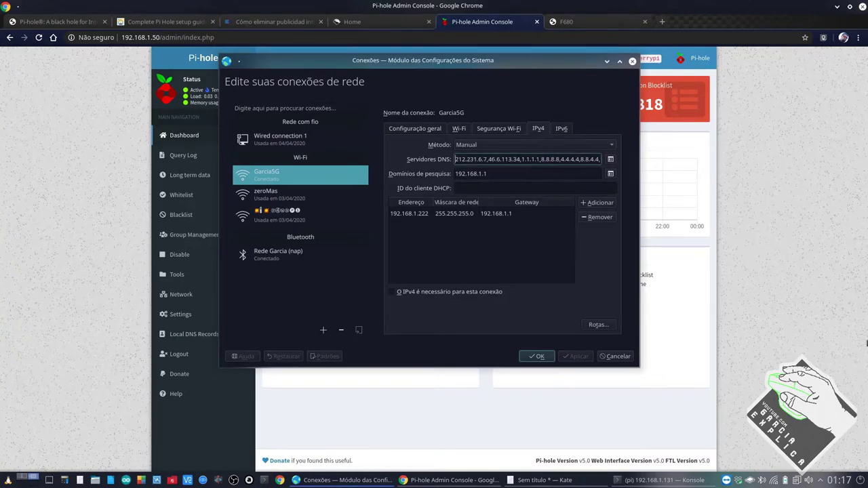
click(610, 158)
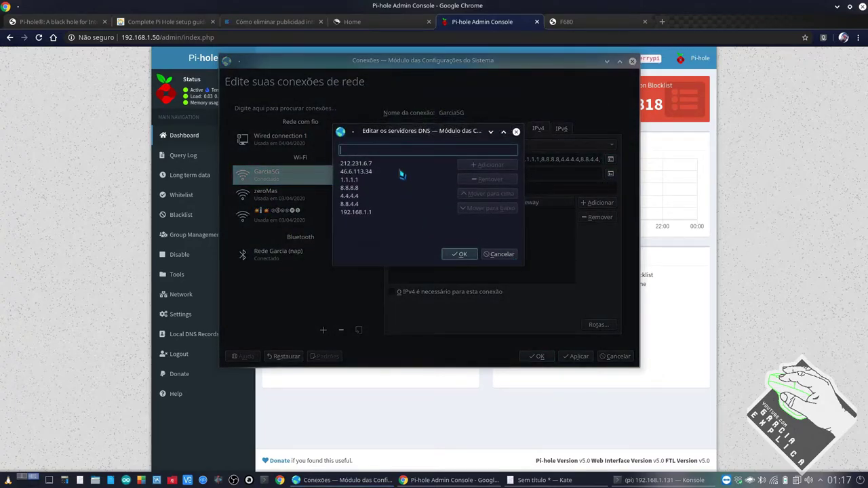
text(192.168.1.50)
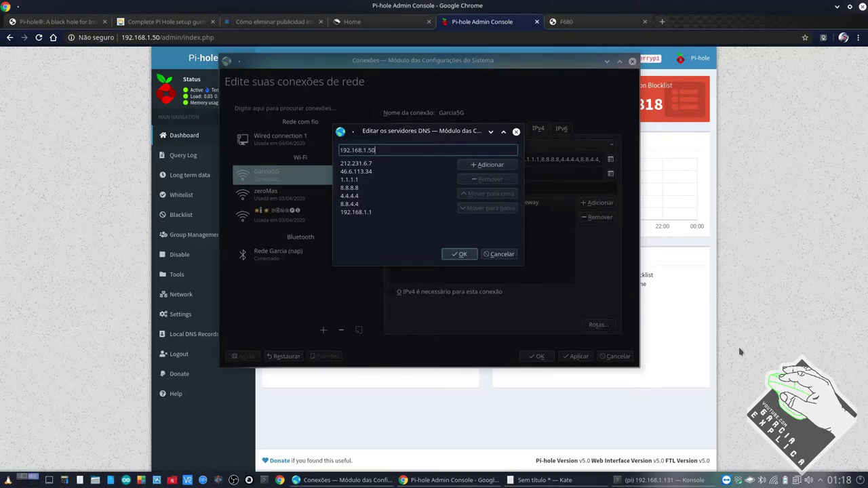
click(495, 165)
click(406, 164)
click(462, 255)
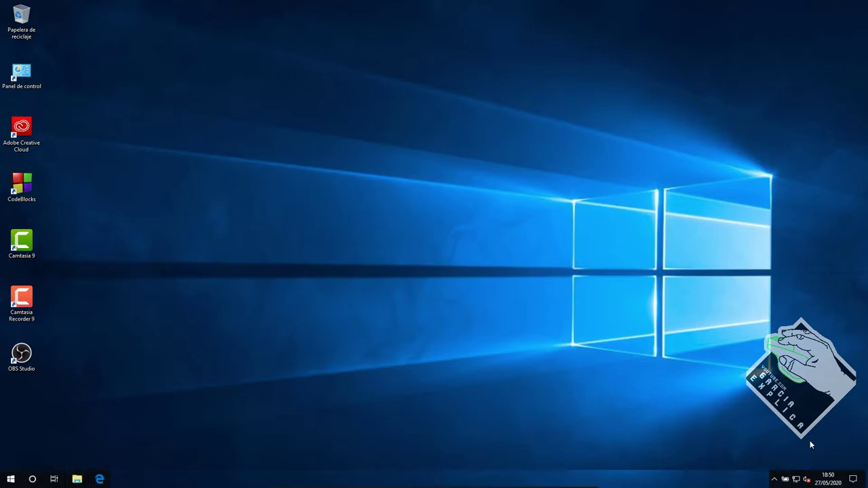
Step: On the Windows computer, open the Internet Protocol Version 4 (TCP/IPv4) properties of the Ethernet adapter
right_click(798, 479)
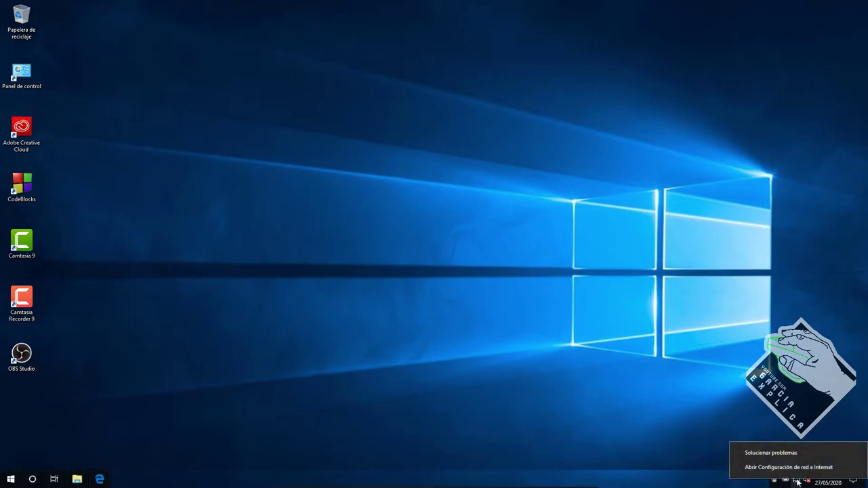
click(833, 458)
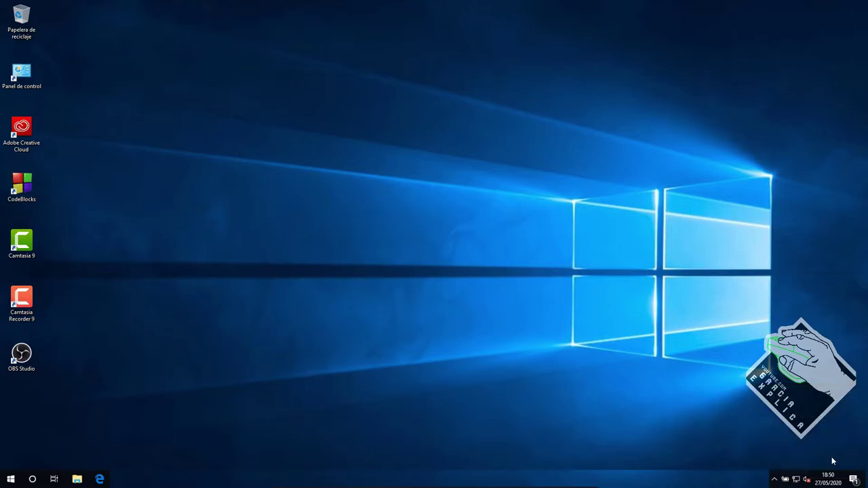
right_click(797, 480)
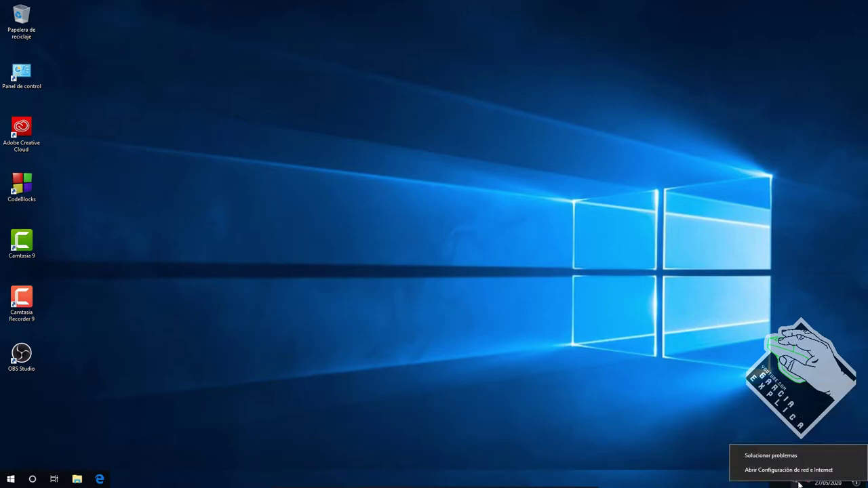
click(798, 473)
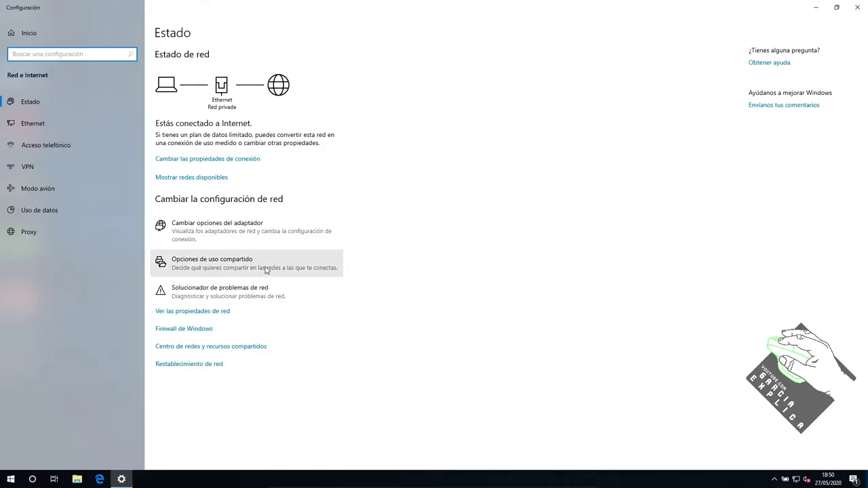
click(215, 234)
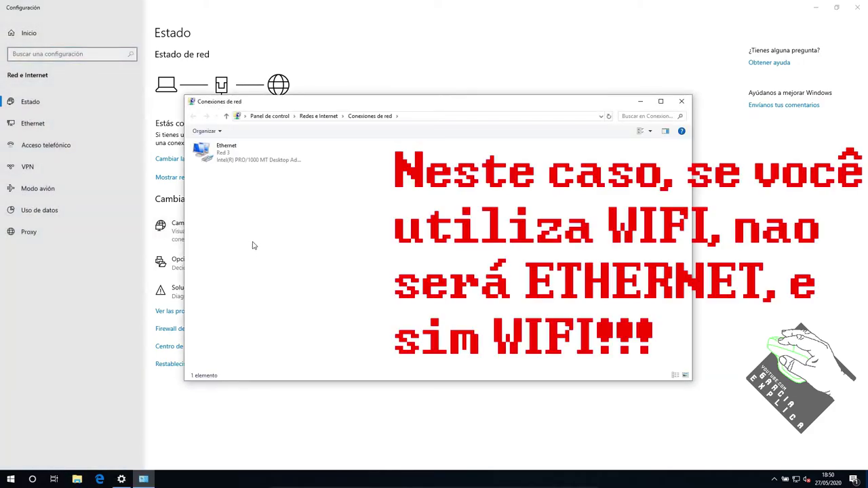
right_click(242, 165)
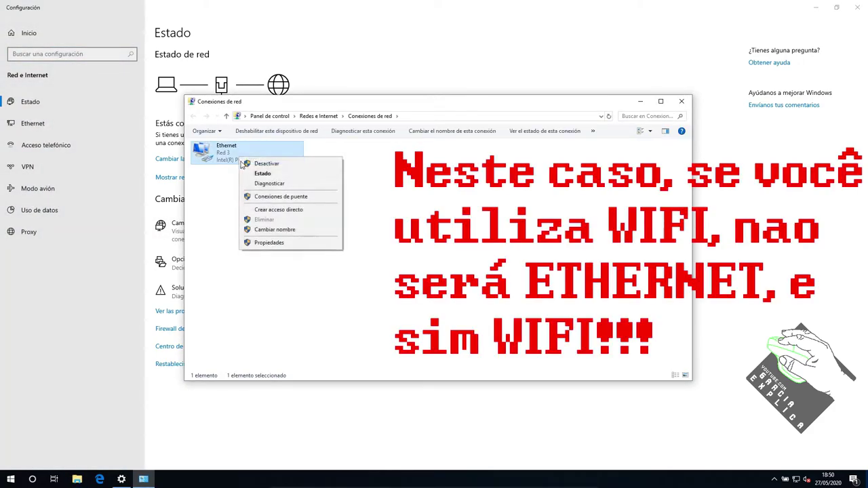
click(269, 242)
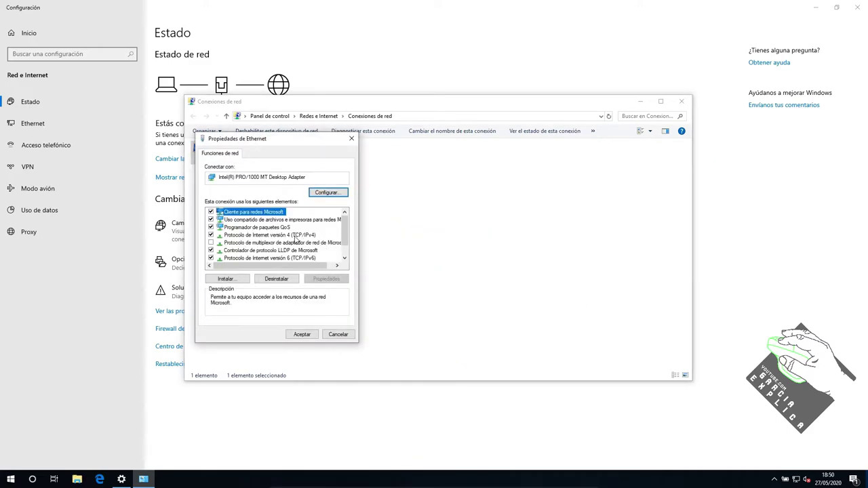
click(295, 235)
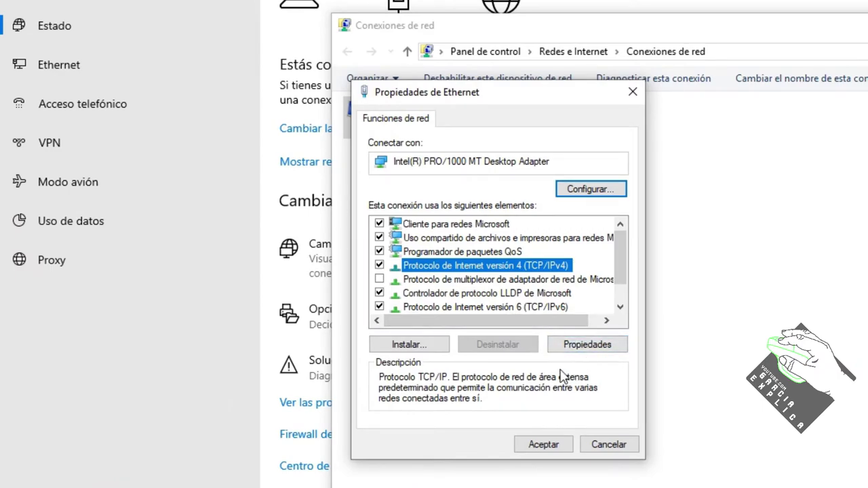
double_click(463, 269)
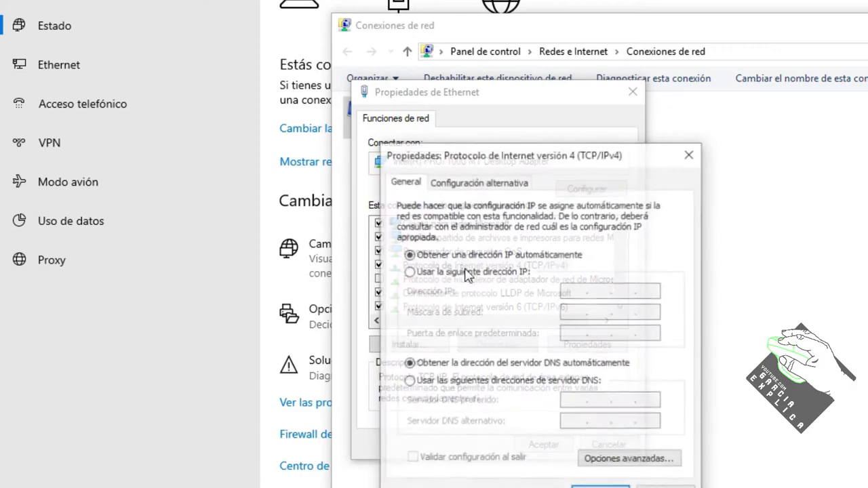
click(465, 271)
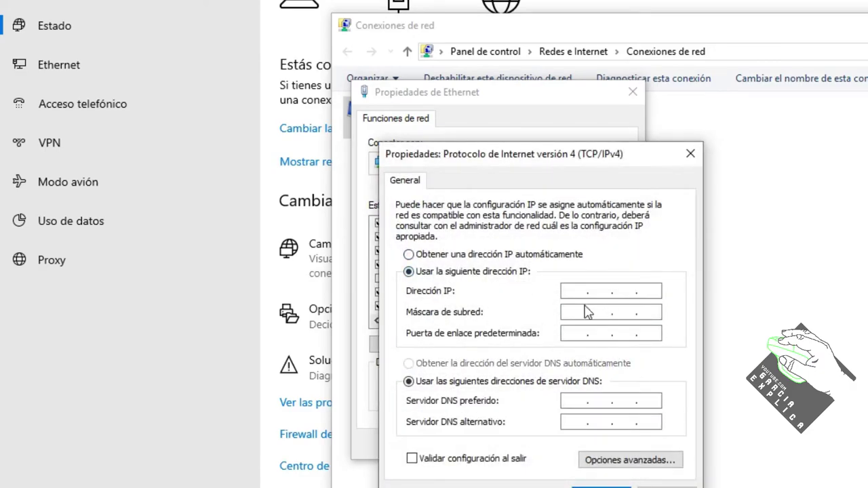
click(456, 255)
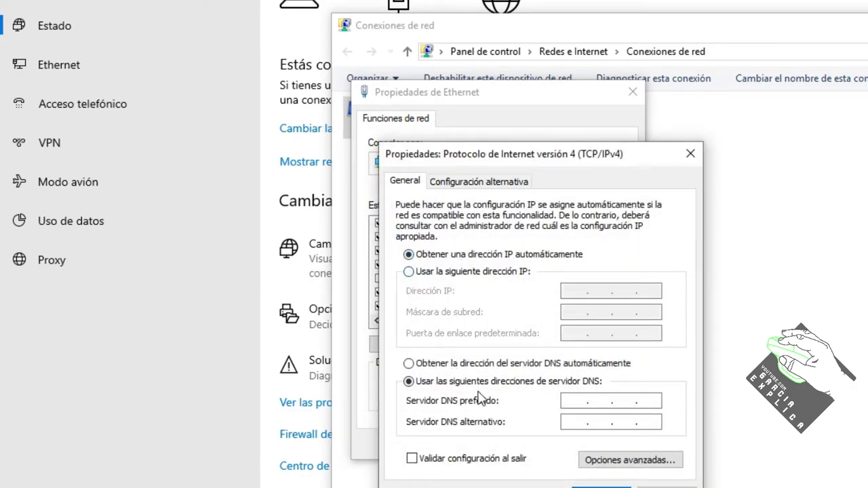
click(439, 364)
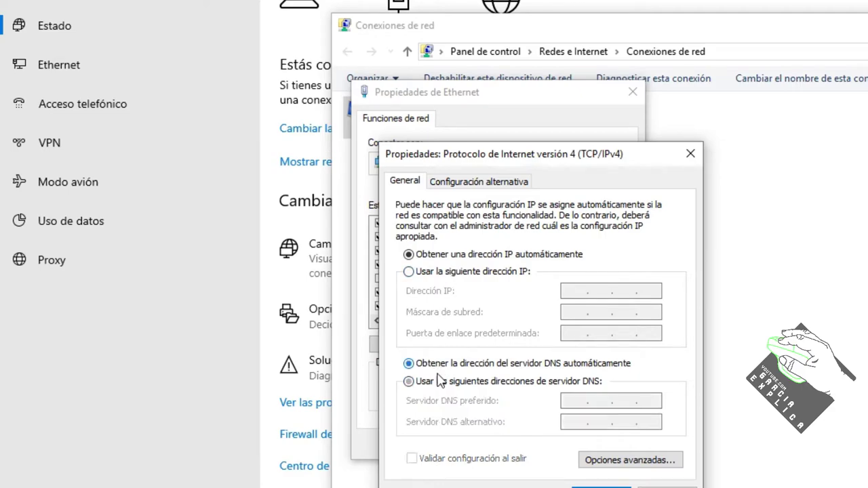
click(446, 272)
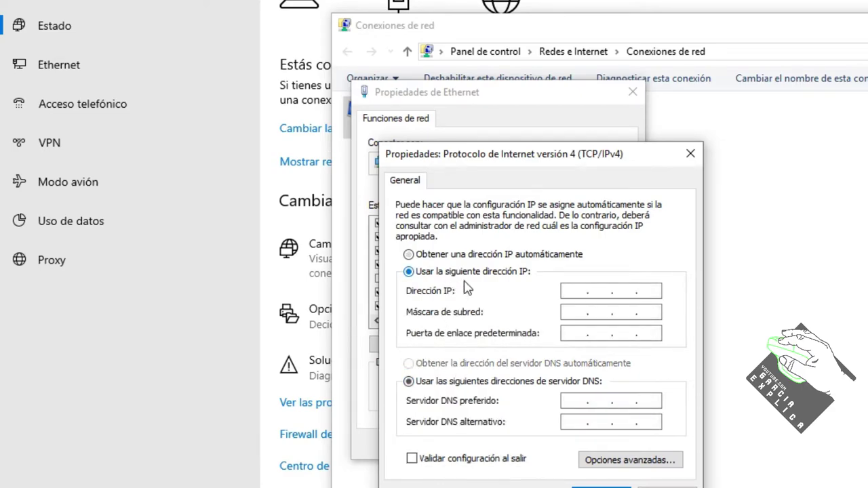
click(455, 260)
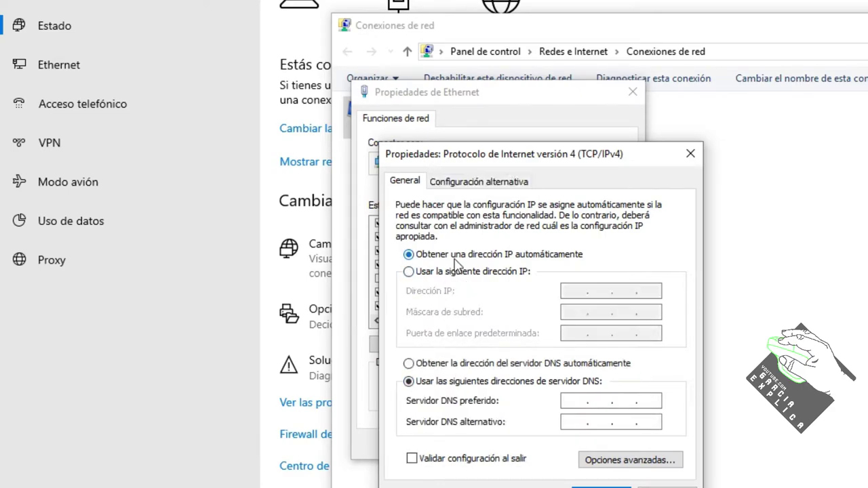
click(449, 364)
Step: Use manual DNS server addresses and set the preferred DNS server to 192.168.1.50
click(439, 383)
text(192 . 168 . 1 )
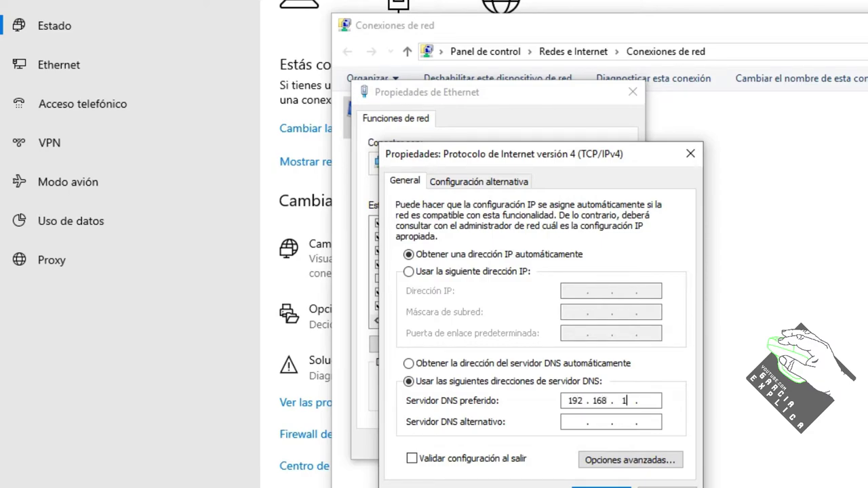
text(. 50)
text(1.1.1.)
key(BackSpace)
key(BackSpace)
key(BackSpace)
text(8.8.8.8)
key(BackSpace)
key(BackSpace)
key(BackSpace)
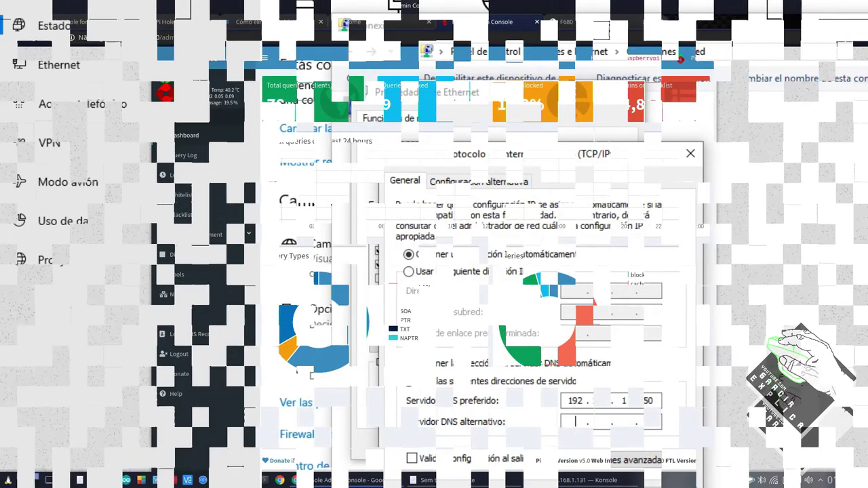
Step: Return to the Pi-hole admin console and examine the dashboard statistics and the network overview's device addresses, hostnames and Pi-hole usage legend
click(773, 480)
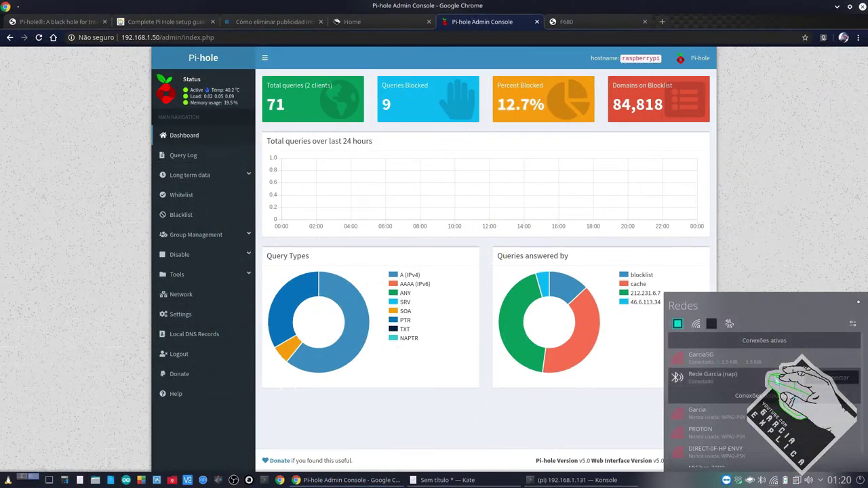
click(780, 246)
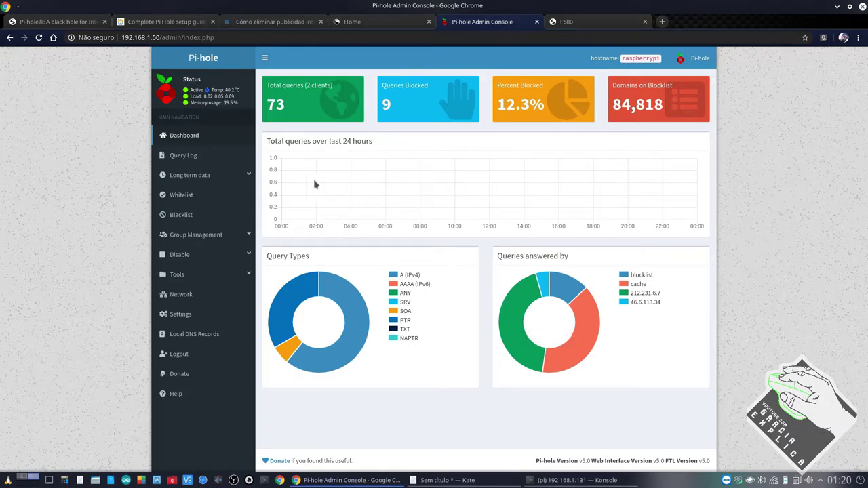
click(207, 297)
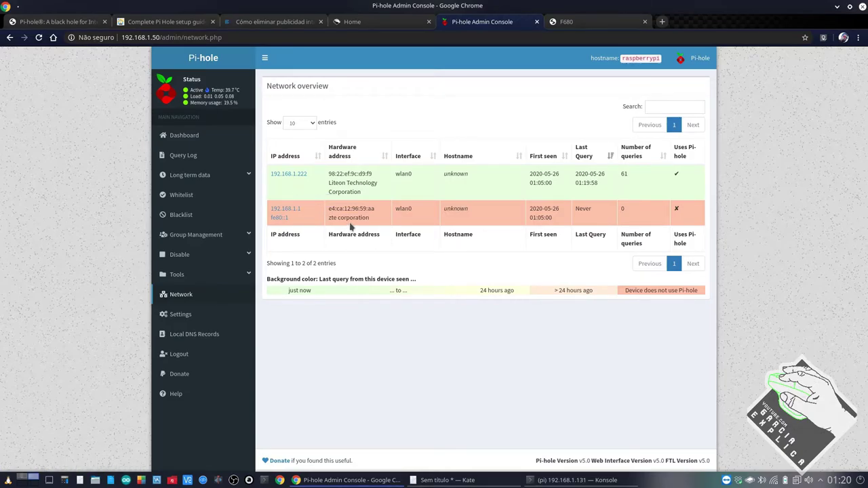
drag(329, 175, 371, 195)
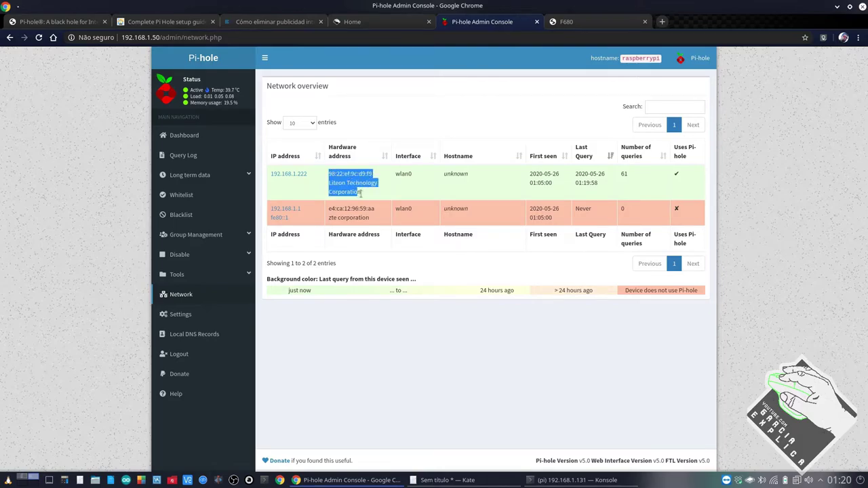
click(371, 196)
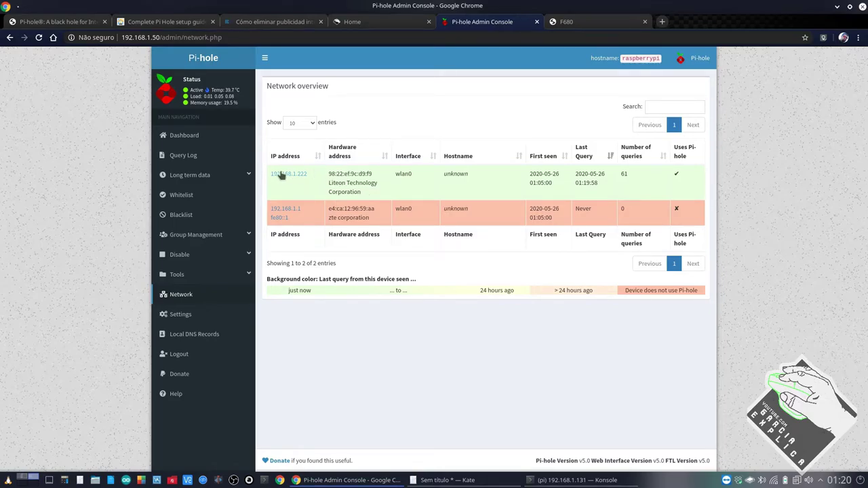
drag(372, 219, 327, 211)
click(355, 208)
drag(440, 178, 504, 189)
click(501, 190)
drag(627, 293, 697, 290)
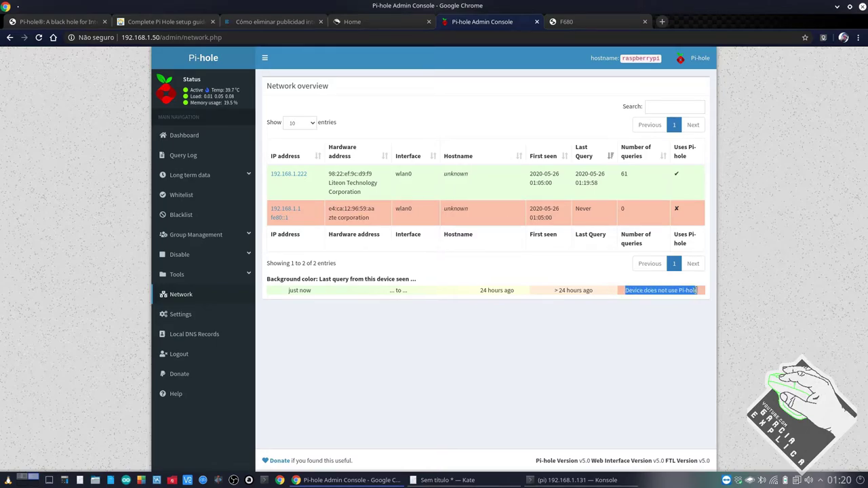
click(447, 192)
drag(321, 293, 284, 286)
click(346, 178)
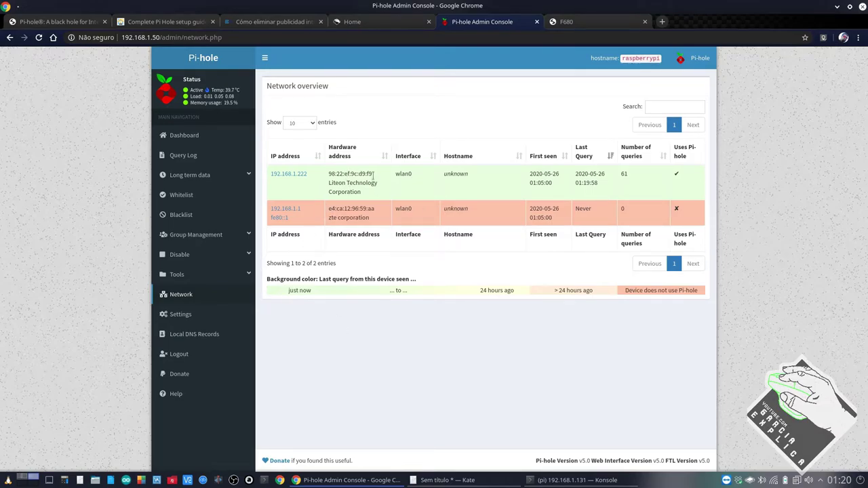
Step: Reload the El Output article about Pi-hole and look over the page for remaining advertising
click(248, 22)
scroll(231, 280, down, 3)
scroll(231, 262, up, 3)
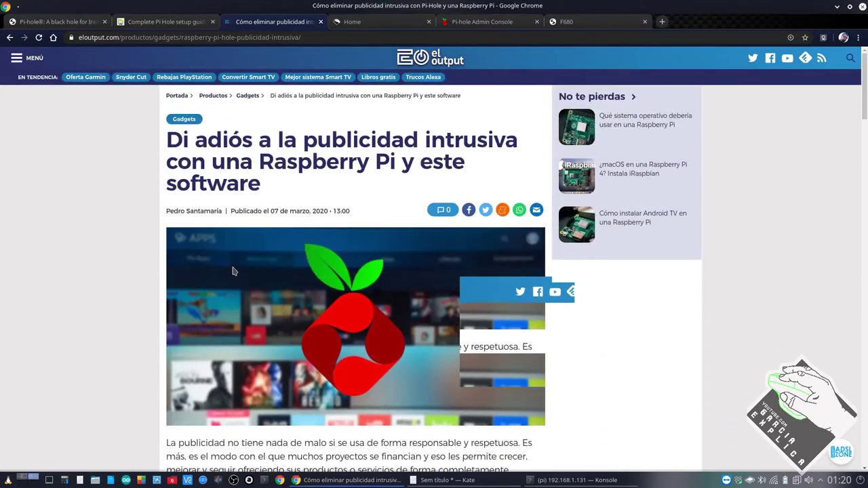
key(F5)
scroll(240, 256, down, 3)
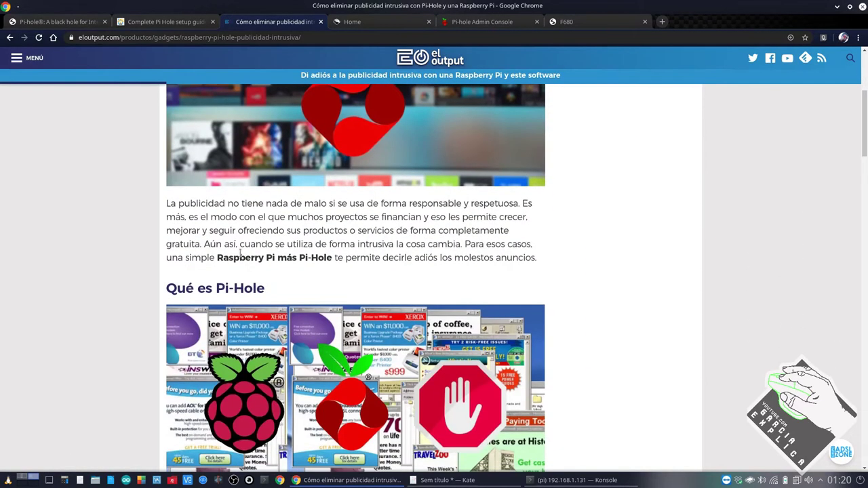
scroll(240, 252, up, 3)
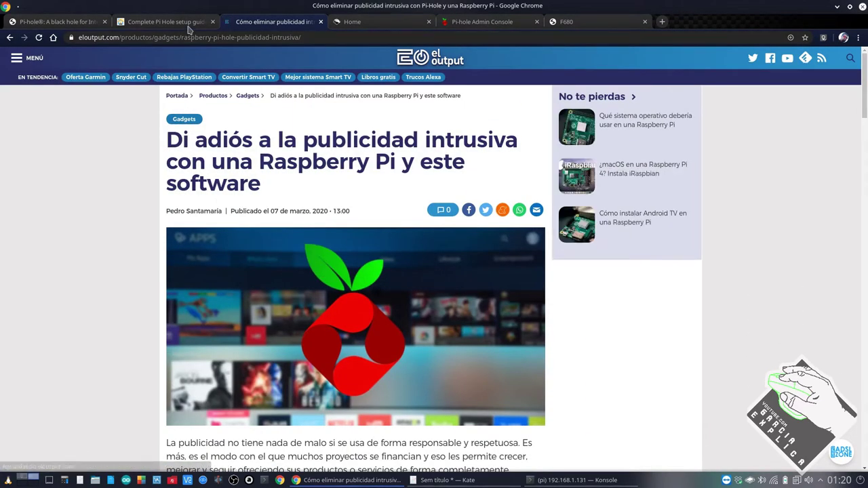
Step: Reload the SmartHomeBeginner Pi Hole setup guide and look through its content and sidebar for remaining ads
key(ctrl+shift+Tab)
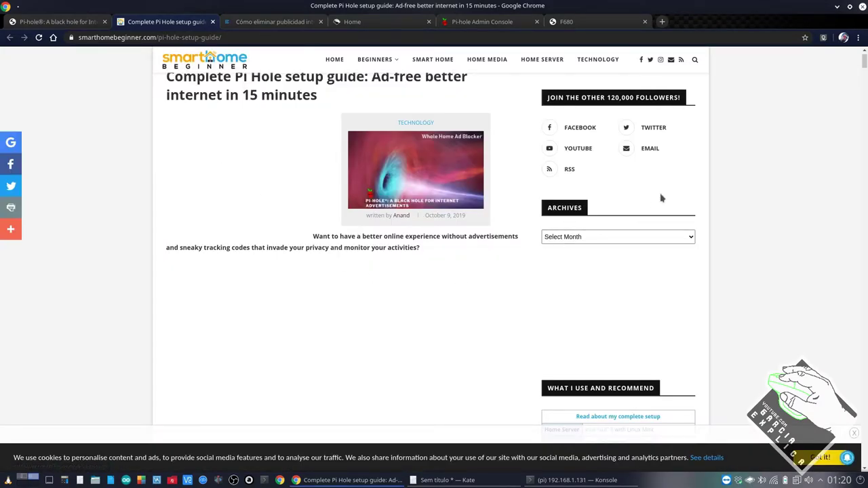
scroll(647, 255, down, 1)
scroll(647, 254, down, 5)
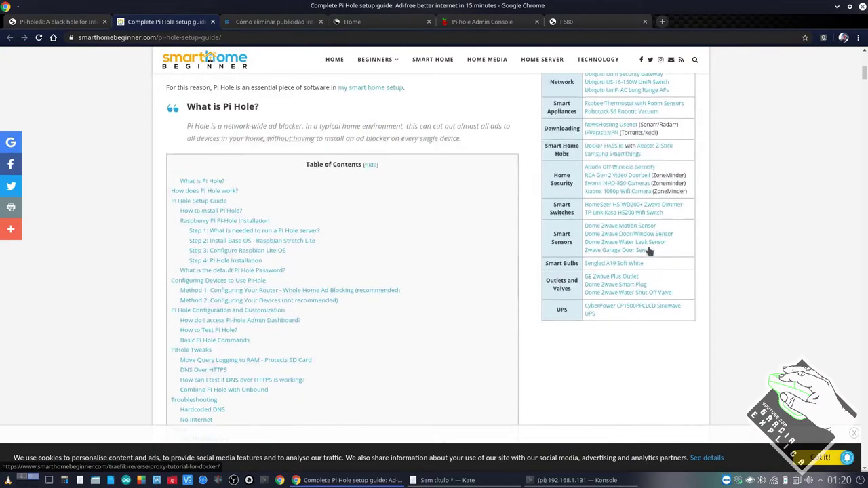
scroll(649, 250, up, 7)
scroll(649, 252, down, 3)
scroll(649, 252, up, 3)
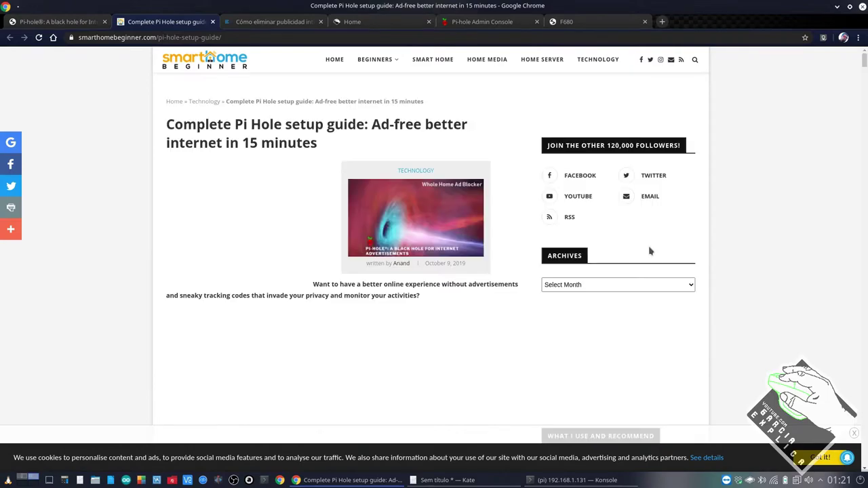
key(F5)
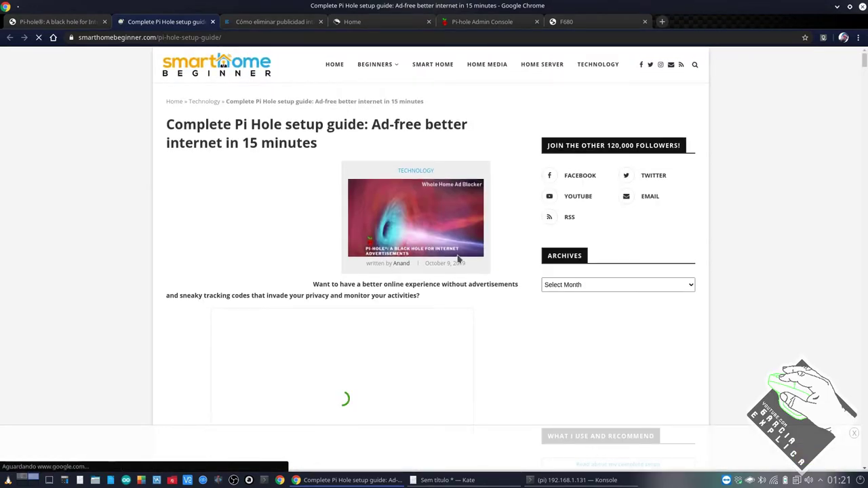
scroll(459, 259, down, 2)
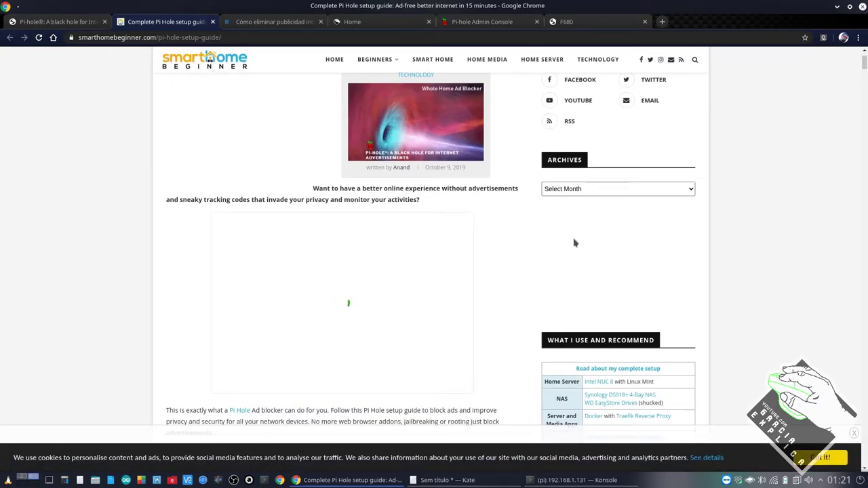
scroll(377, 293, down, 3)
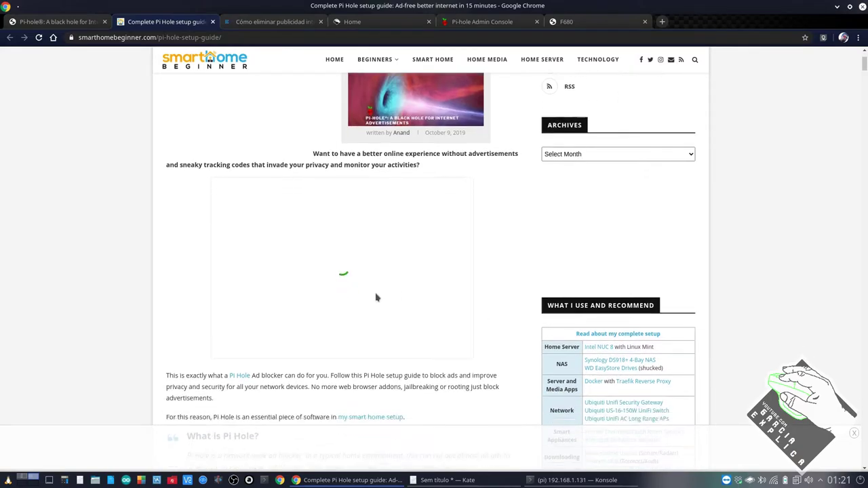
scroll(355, 331, down, 3)
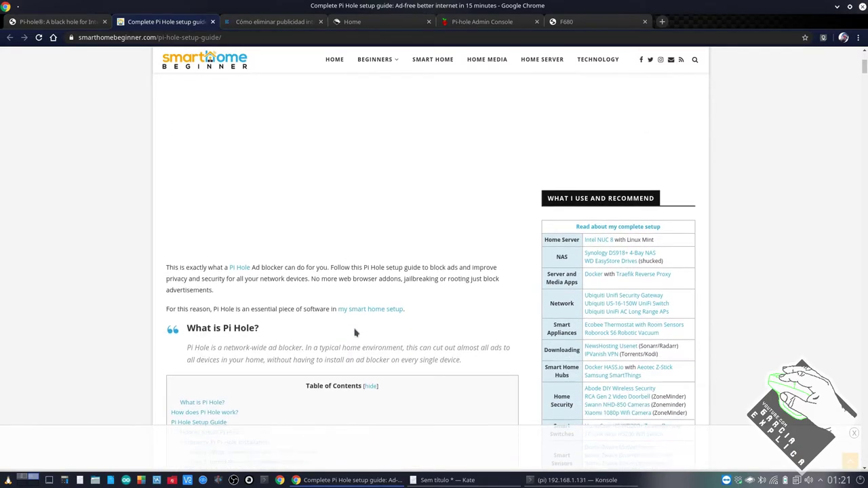
scroll(364, 317, down, 8)
scroll(404, 306, up, 15)
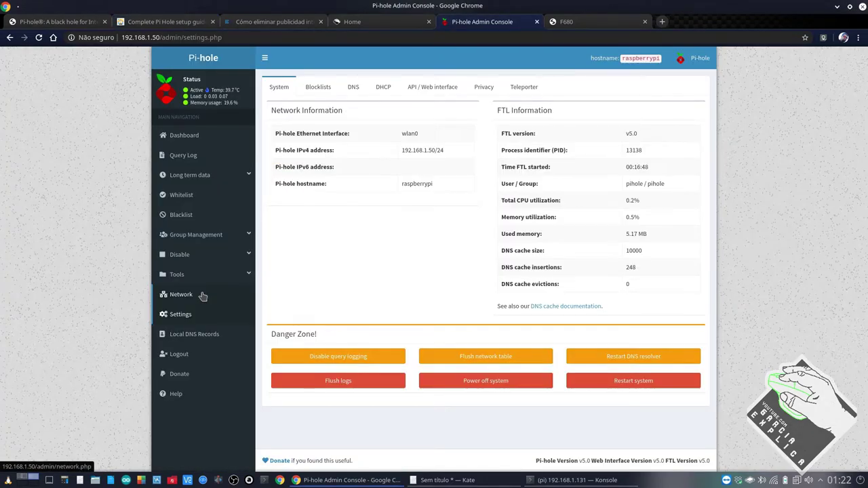
Step: Look through the Pi-hole blocklist, DNS, DHCP and API / Web interface settings, ending on the privacy settings
click(318, 87)
click(353, 90)
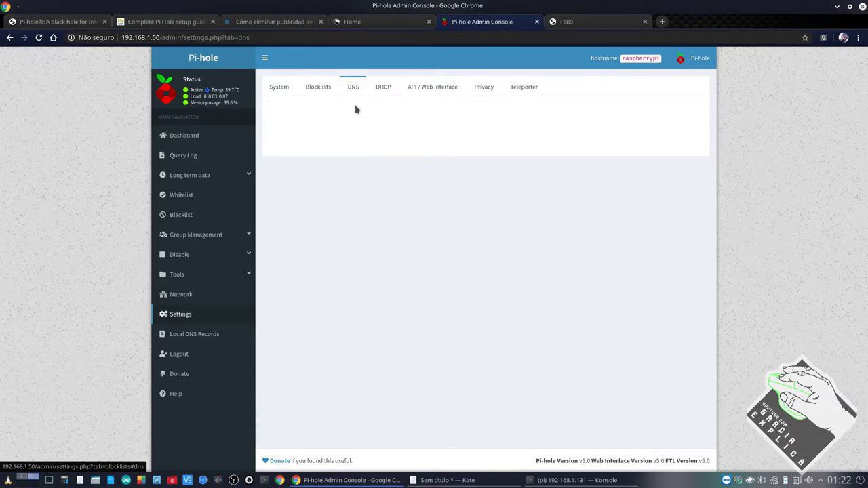
click(381, 88)
click(424, 86)
click(481, 88)
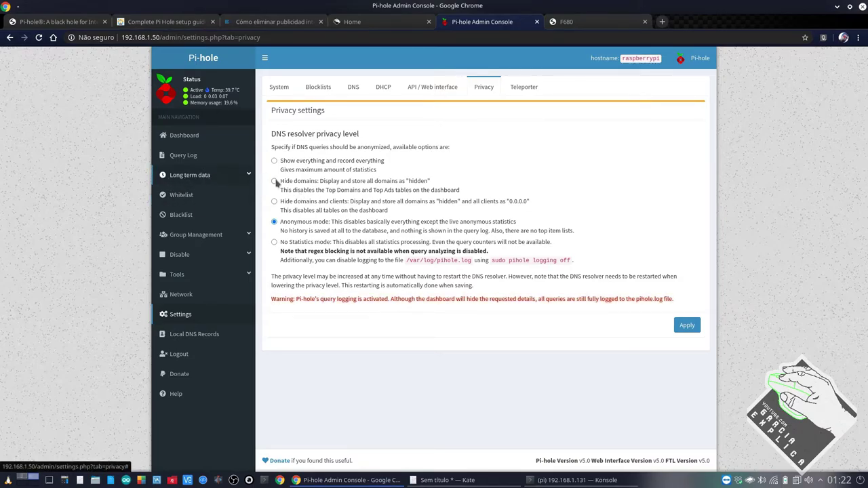
Step: Read the descriptions of the DNS resolver privacy levels, from showing everything to hiding domains and clients
drag(275, 162, 376, 170)
drag(278, 180, 441, 195)
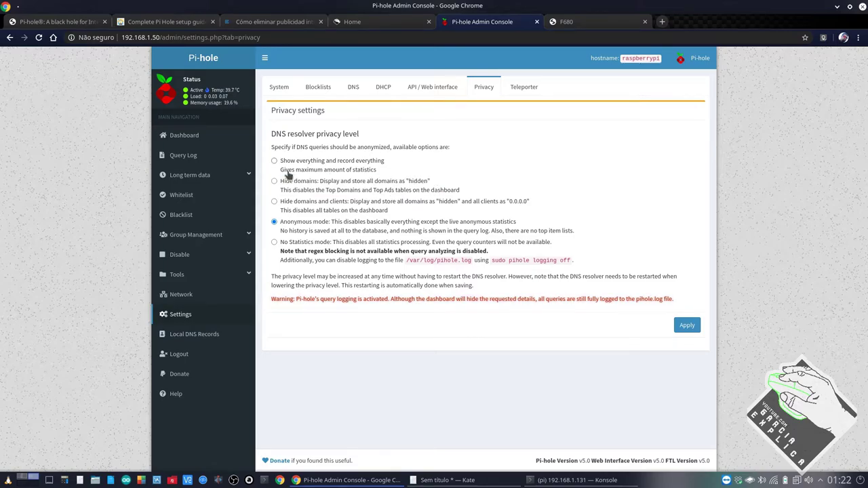
drag(280, 161, 385, 175)
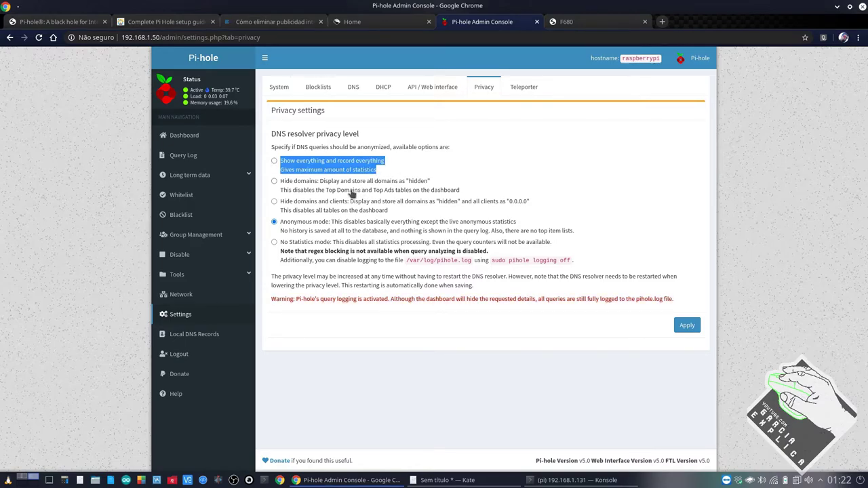
click(318, 197)
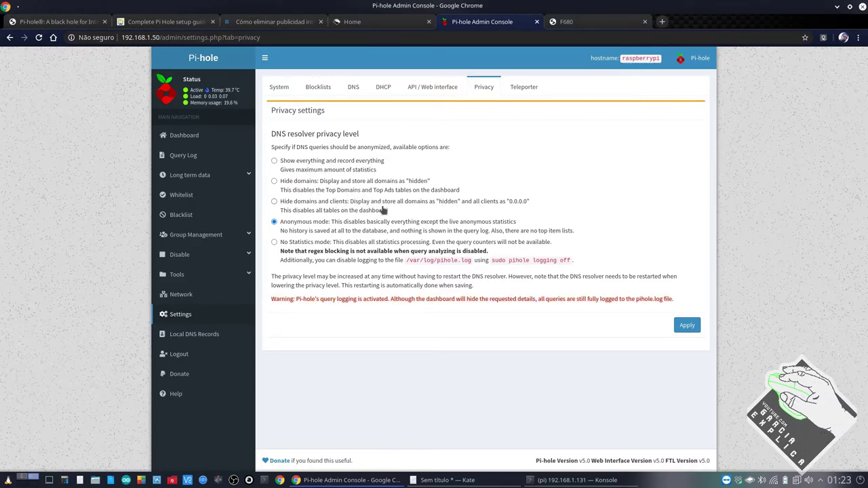
drag(295, 202, 358, 211)
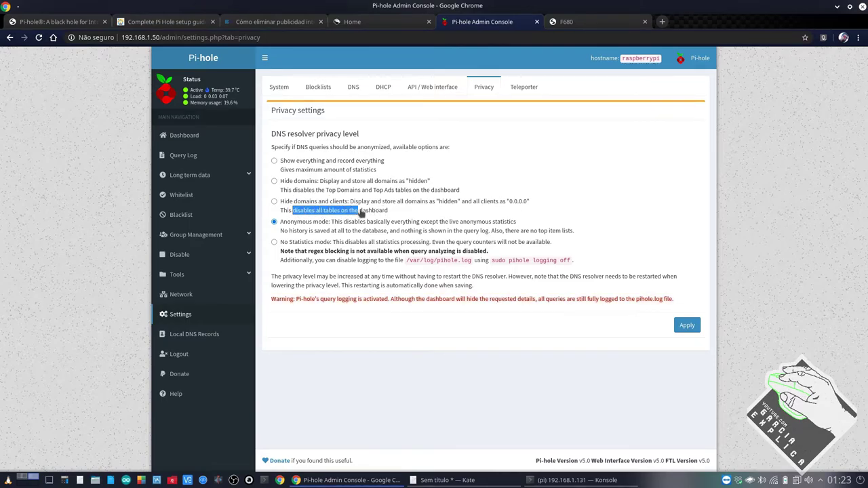
drag(420, 202, 467, 210)
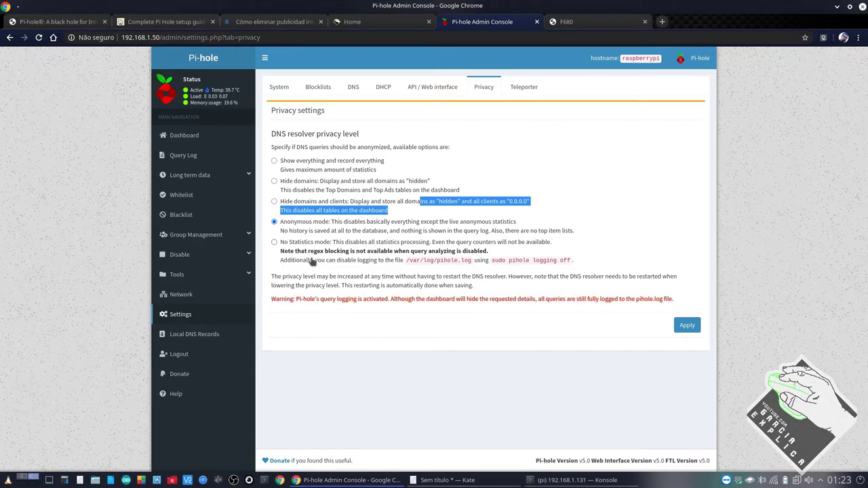
Step: Set the DNS resolver privacy level to "Show everything and record everything" and apply it
click(310, 182)
click(296, 164)
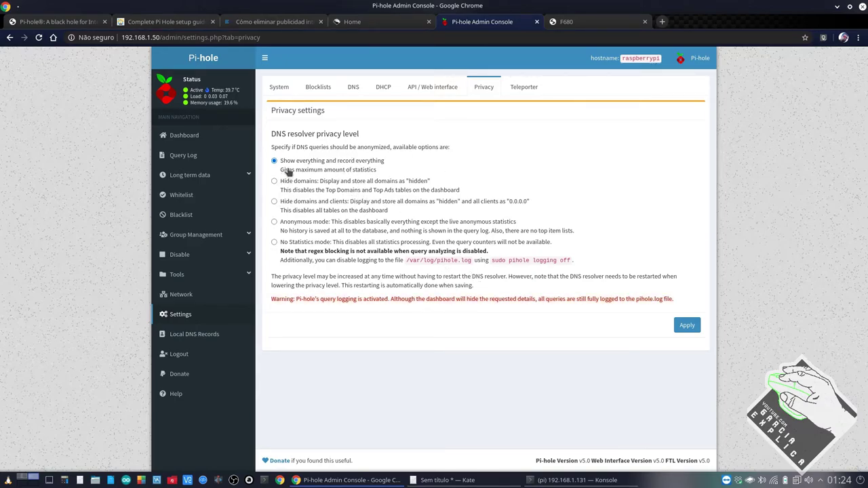
click(687, 329)
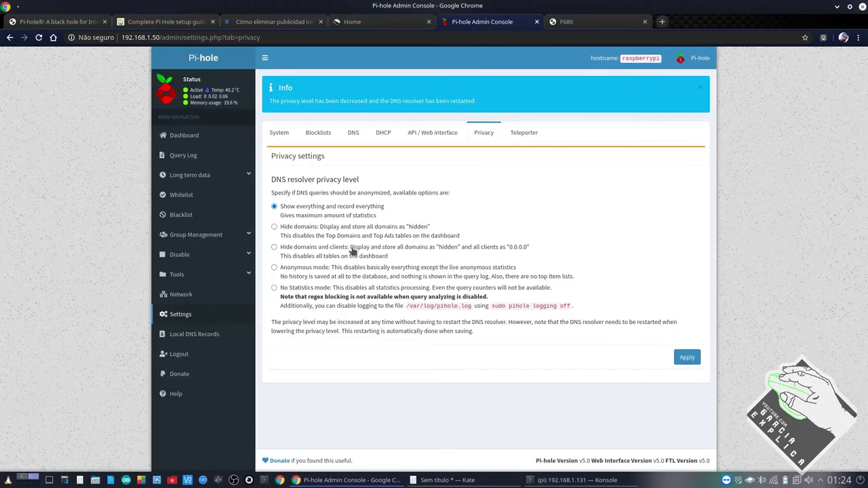
Step: Review the API / Web interface settings and the Teleporter export and import options, returning to the System settings
click(434, 133)
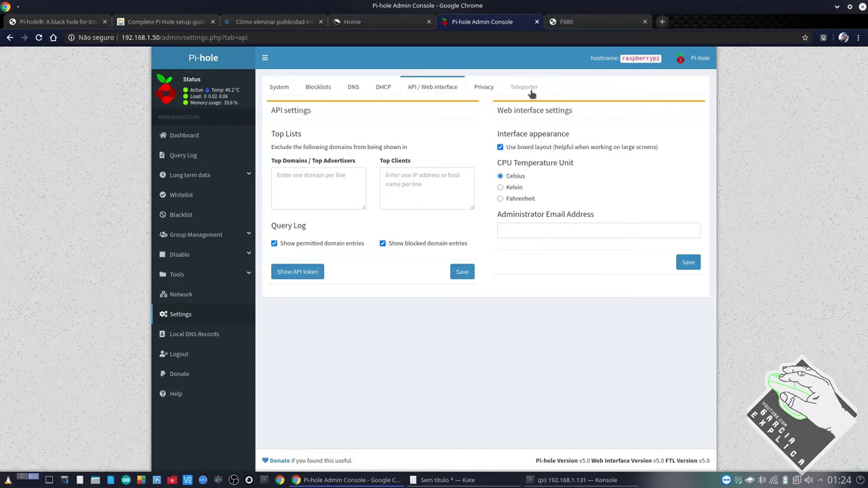
click(529, 88)
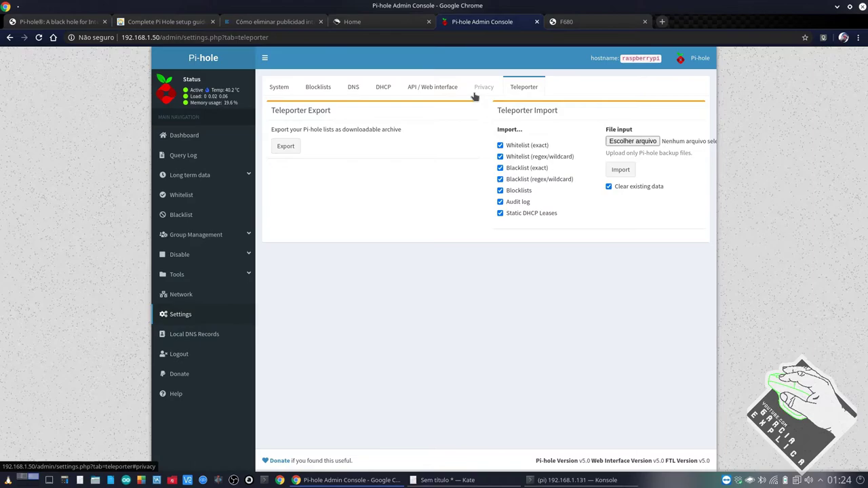
click(279, 87)
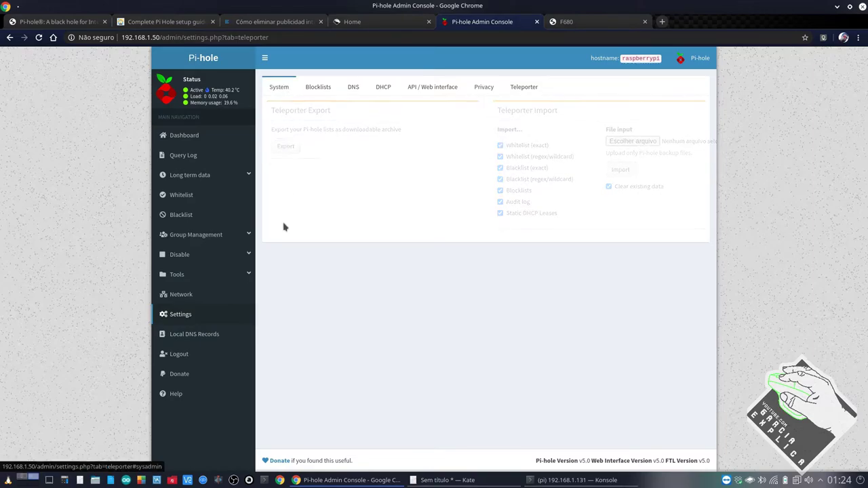
Step: Load the El Output article again and examine the Pi-hole dashboard's query counts, query types and top permitted domains
click(184, 135)
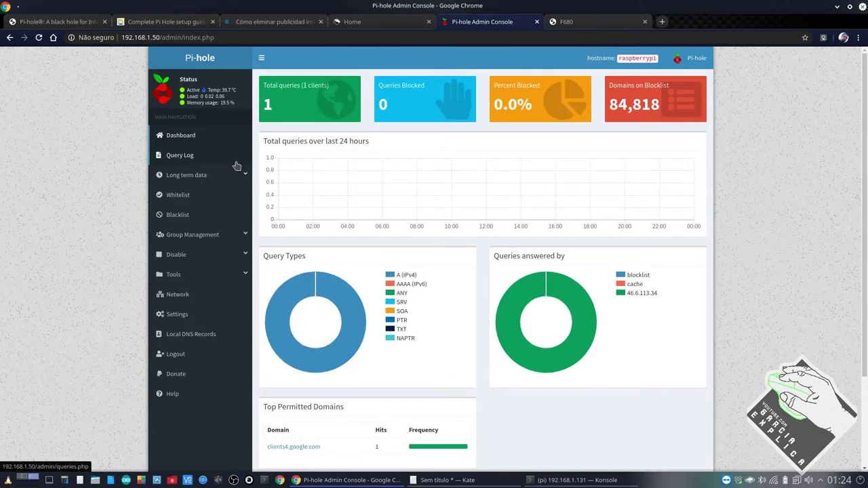
click(274, 23)
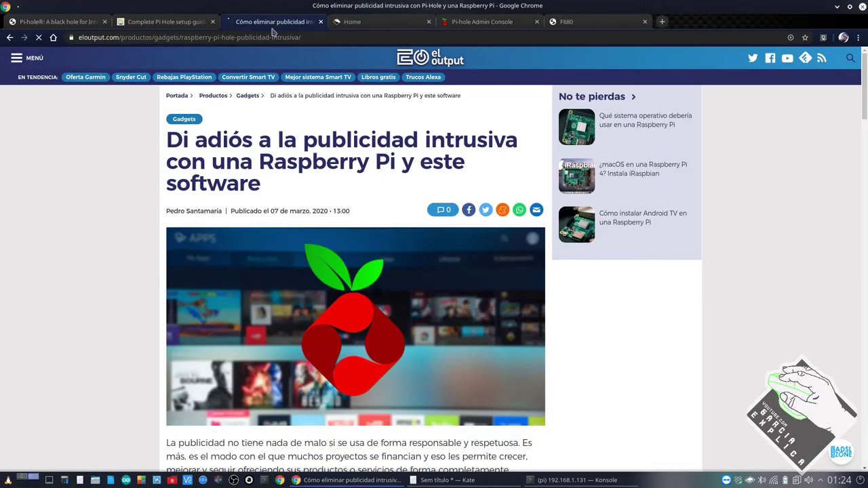
click(482, 21)
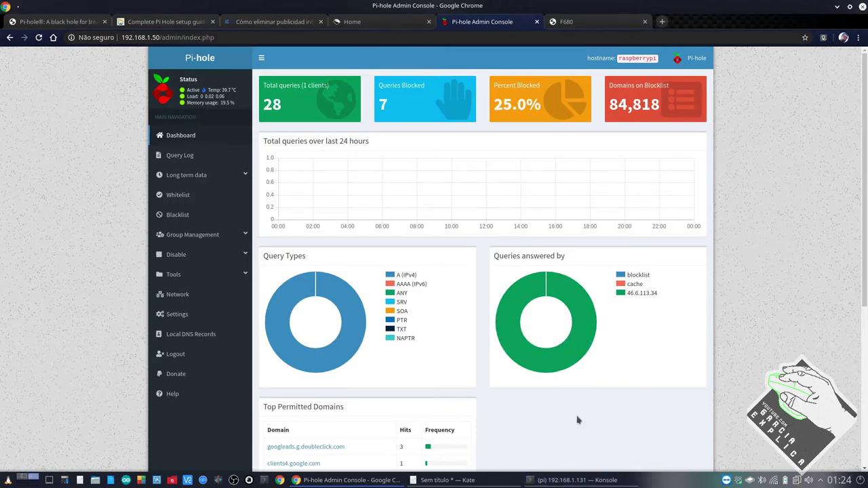
scroll(575, 398, down, 2)
scroll(574, 398, down, 2)
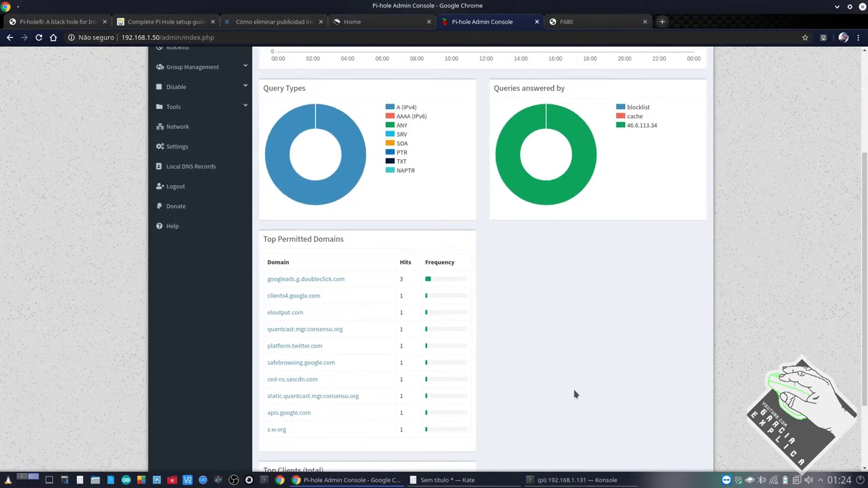
scroll(574, 394, up, 4)
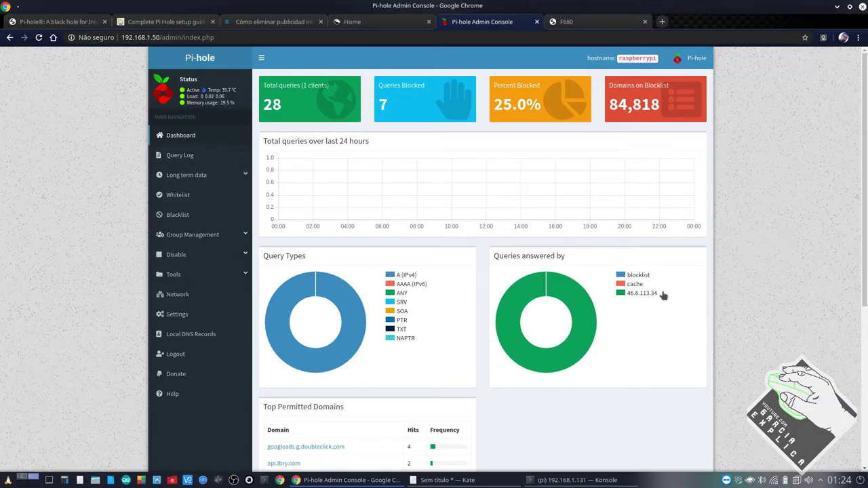
click(774, 480)
click(774, 232)
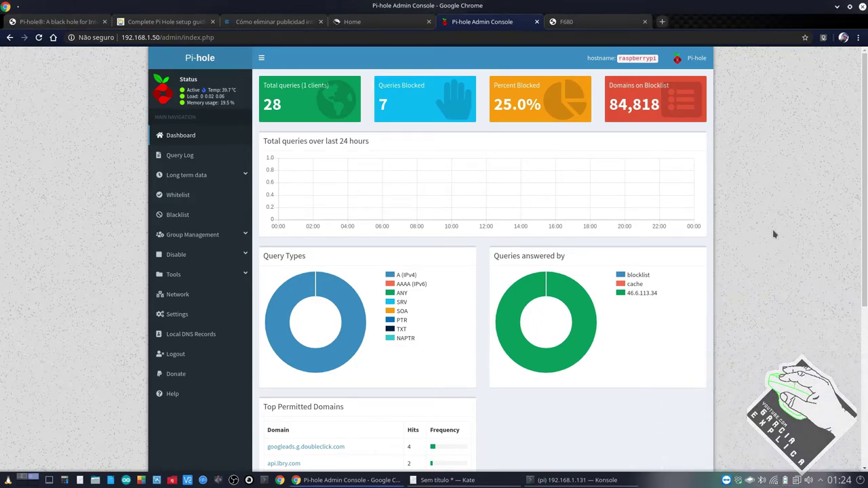